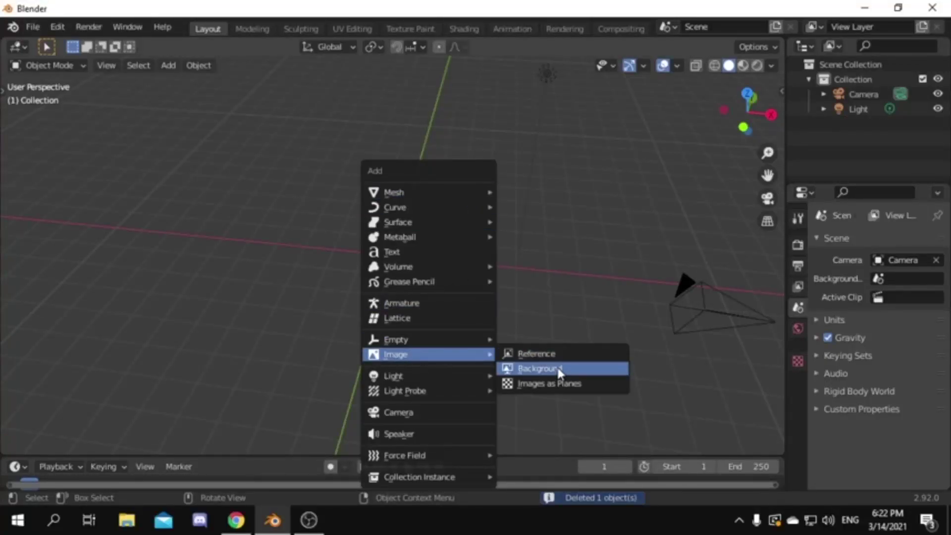
# Add the chess silhouettes as a background image, clear its rotation and rotate it 90° about X.
pyautogui.click(539, 368)
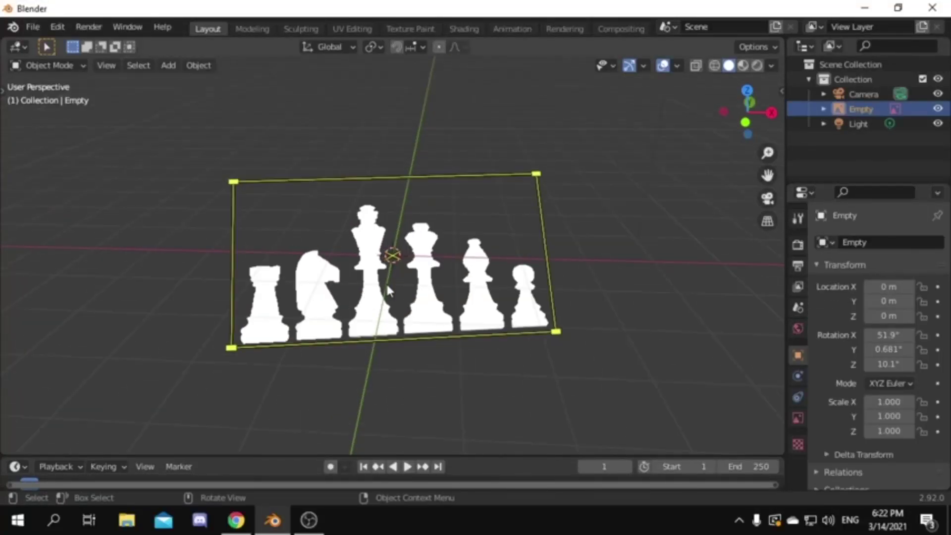
pyautogui.hotkey('alt', 'r')
pyautogui.write('rx')
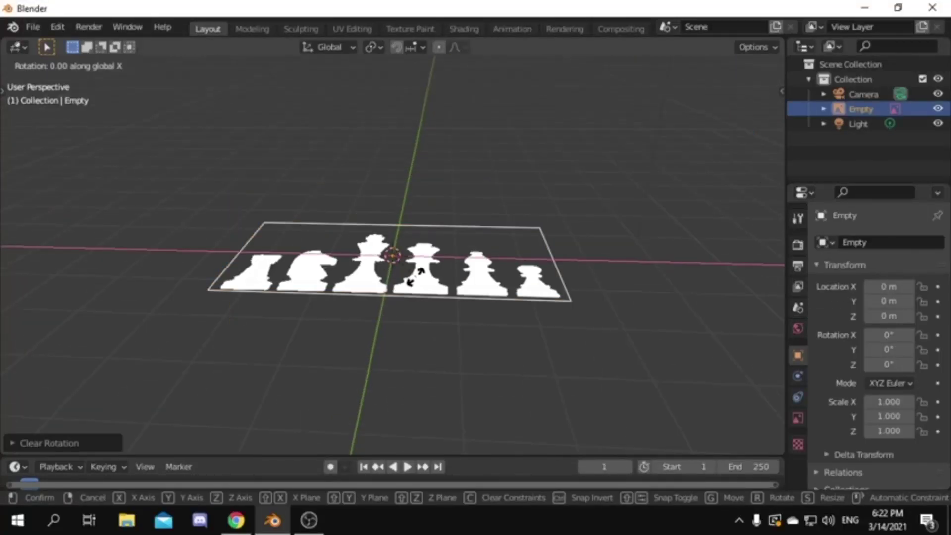
pyautogui.write('90')
pyautogui.press('Return')
# Move the upright image back along Y to about 3.82 m and up along Z to about 1.25 m.
pyautogui.moveTo(418, 283); pyautogui.dragTo(432, 317, button='middle')
pyautogui.press('g')
pyautogui.press('y')
pyautogui.click(461, 198)
pyautogui.press('KP_1')
pyautogui.press('g')
pyautogui.press('z')
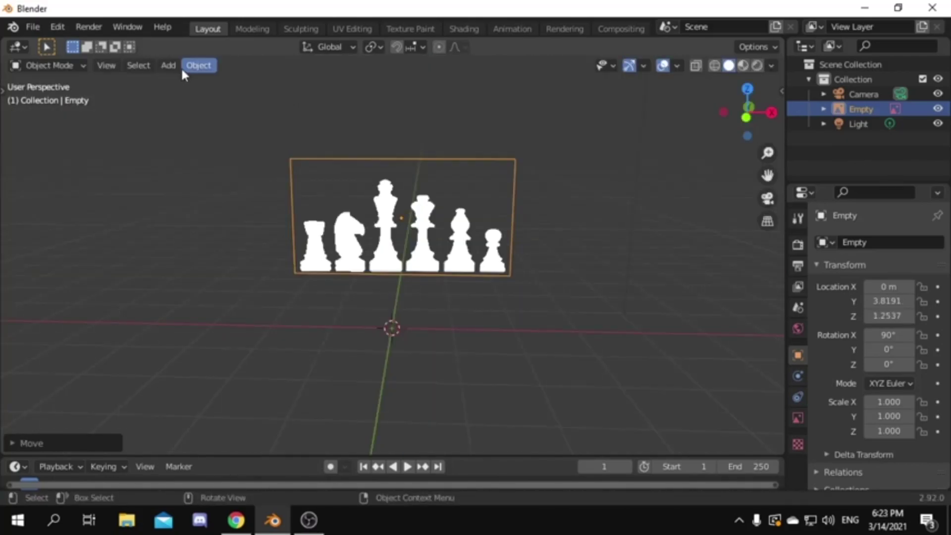
# Trace the image to Grease Pencil and move the trace forward along Y to about 0.59 m.
pyautogui.click(198, 65)
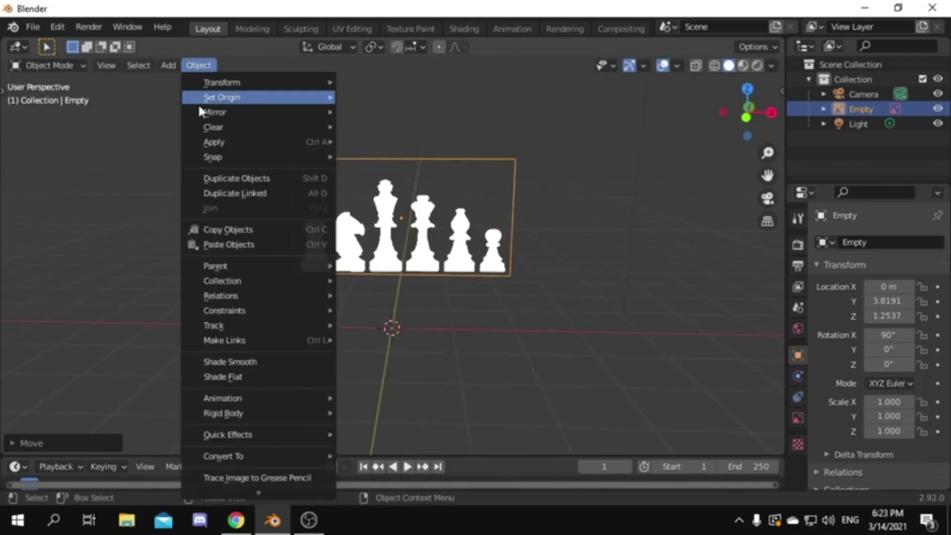
pyautogui.click(255, 478)
pyautogui.click(253, 486)
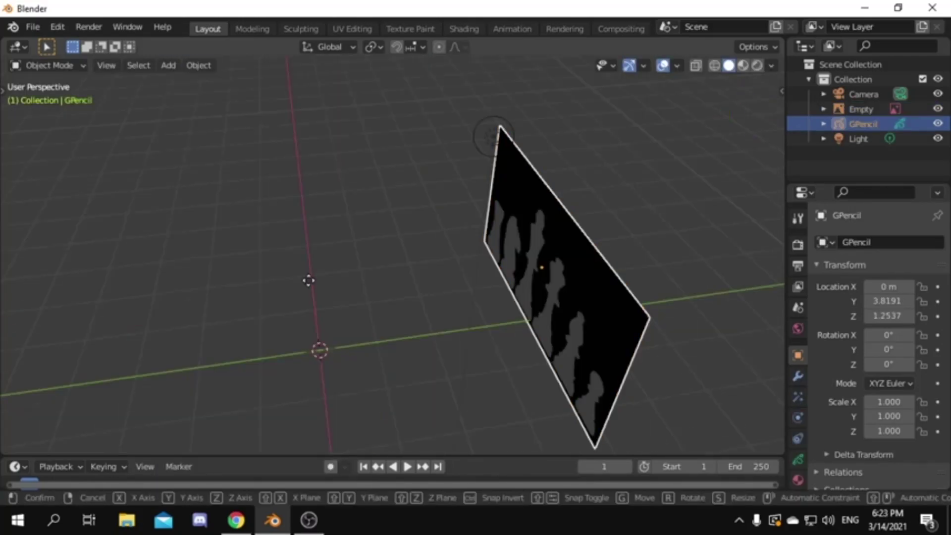
pyautogui.press('g')
pyautogui.press('y')
pyautogui.click(268, 302)
pyautogui.moveTo(267, 302); pyautogui.dragTo(363, 351, button='middle')
# Convert the Grease Pencil trace to a Bezier curve and delete the original Grease Pencil object.
pyautogui.rightClick(363, 351)
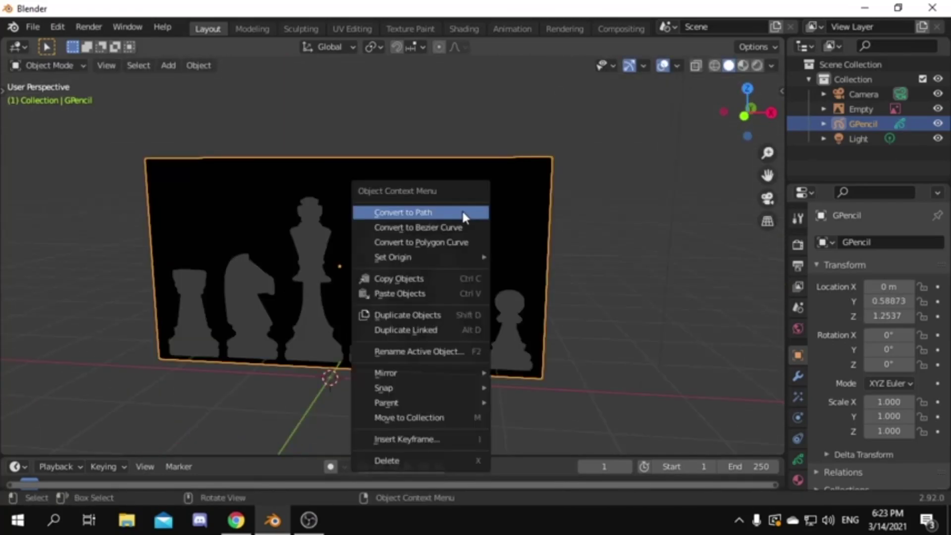
pyautogui.click(459, 228)
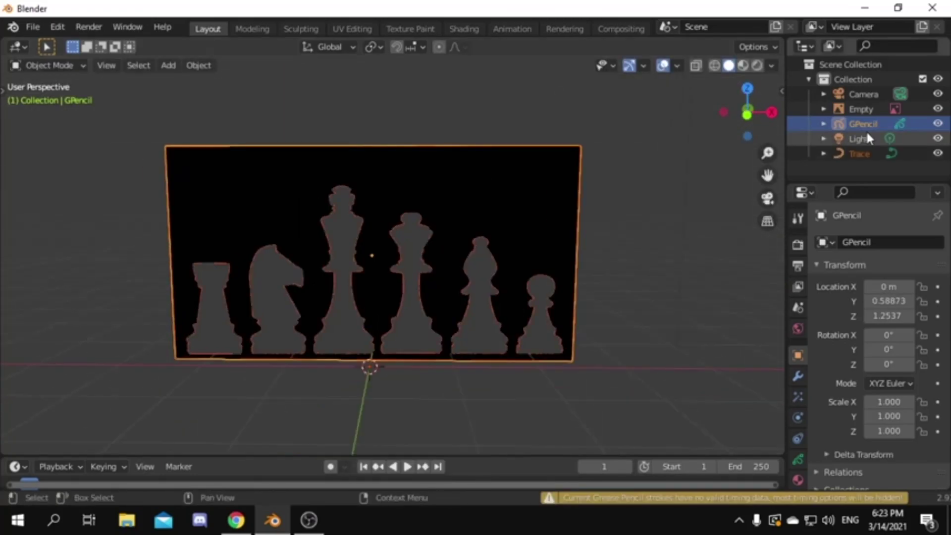
pyautogui.click(864, 137)
pyautogui.click(867, 125)
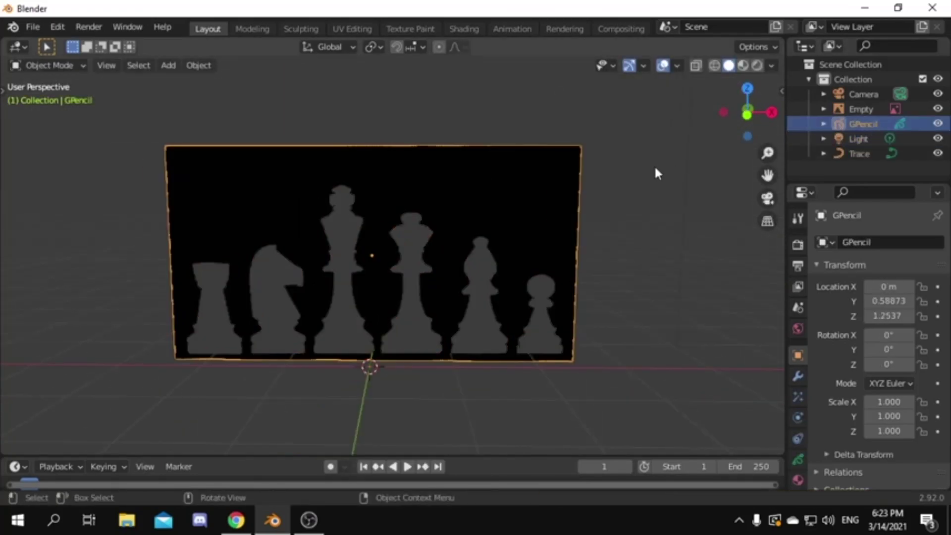
pyautogui.press('x')
pyautogui.click(653, 166)
# Delete the control points of the rectangular frame around the chess outlines in the traced curve.
pyautogui.click(580, 146)
pyautogui.press('Tab')
pyautogui.click(576, 143)
pyautogui.moveTo(89, 113); pyautogui.dragTo(441, 176)
pyautogui.keyDown('shift'); pyautogui.moveTo(114, 215); pyautogui.dragTo(187, 412); pyautogui.keyUp('shift')
pyautogui.keyDown('shift'); pyautogui.moveTo(631, 431); pyautogui.dragTo(303, 354); pyautogui.keyUp('shift')
pyautogui.keyDown('shift'); pyautogui.moveTo(593, 171); pyautogui.dragTo(571, 282); pyautogui.keyUp('shift')
pyautogui.press('x')
pyautogui.click(620, 206)
# Delete the control points on the left half of the pawn outline.
pyautogui.press('b')
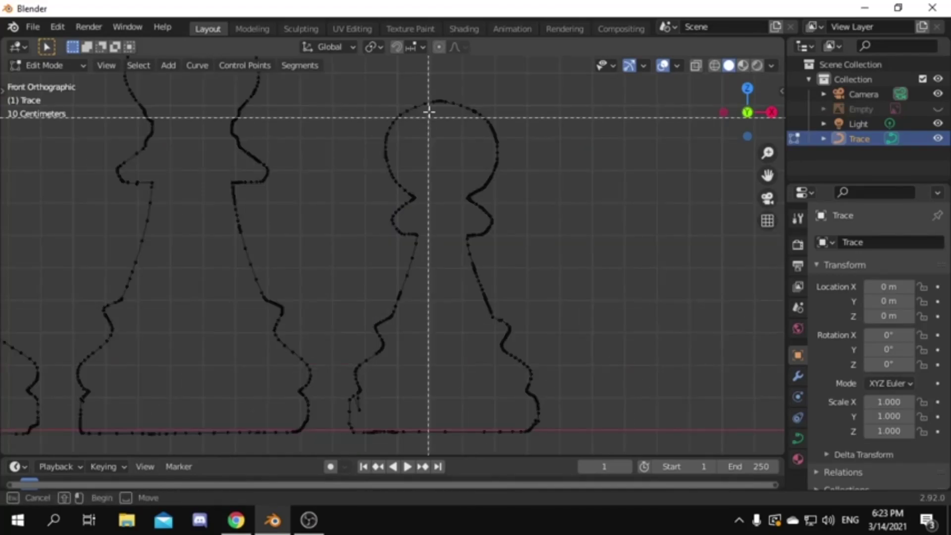
pyautogui.moveTo(437, 72); pyautogui.dragTo(342, 505)
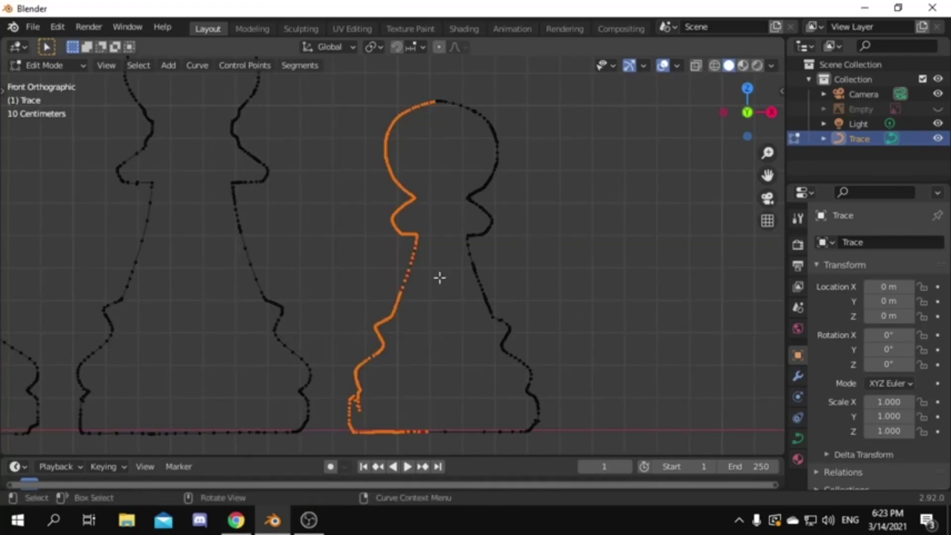
pyautogui.press('x')
pyautogui.click(450, 270)
# Delete the control points on the left half of the bishop outline.
pyautogui.press('b')
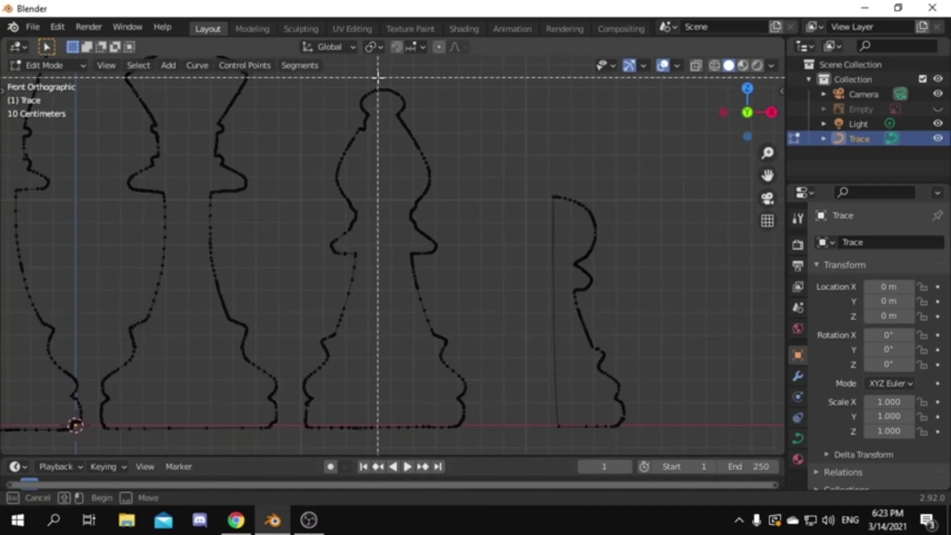
pyautogui.moveTo(378, 76); pyautogui.dragTo(469, 436)
pyautogui.press('x')
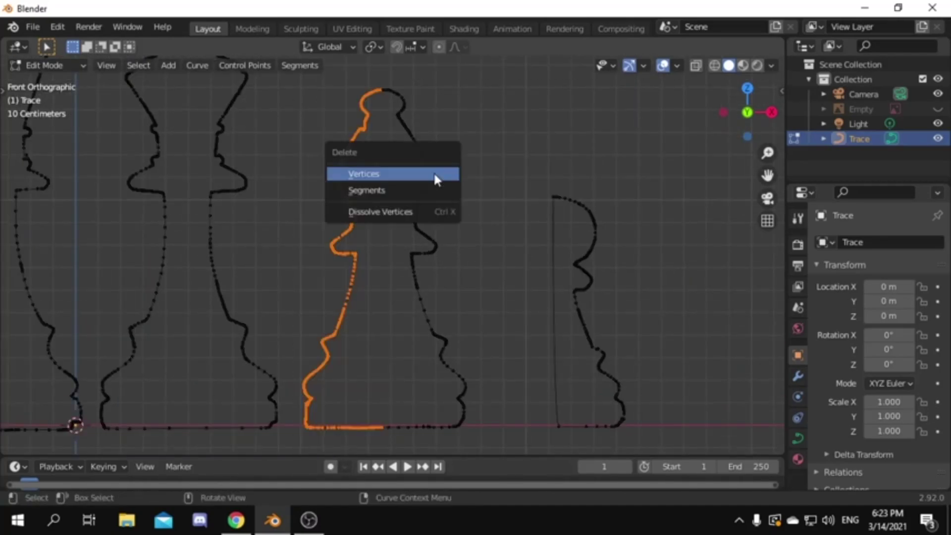
pyautogui.click(393, 174)
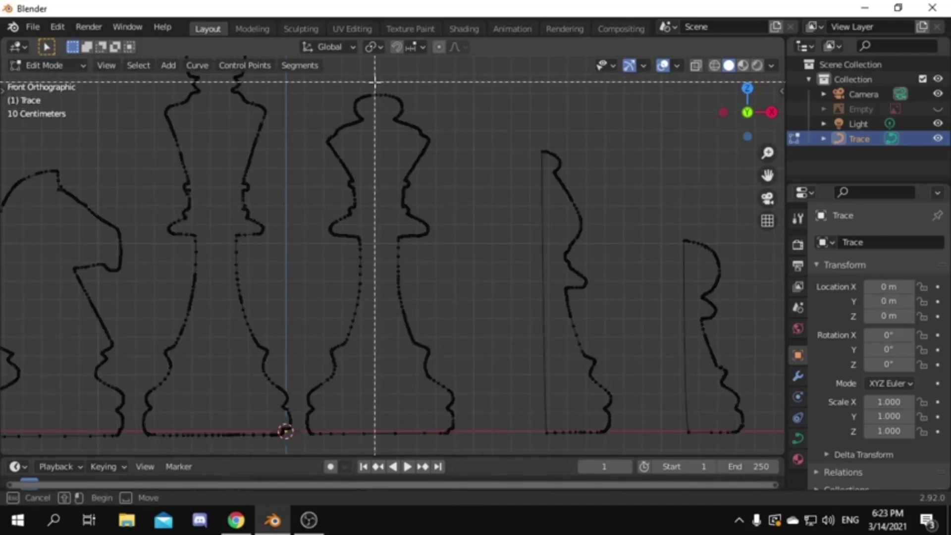
# Delete the left-half control points of the queen and king outlines.
pyautogui.press('b')
pyautogui.moveTo(303, 79); pyautogui.dragTo(381, 457)
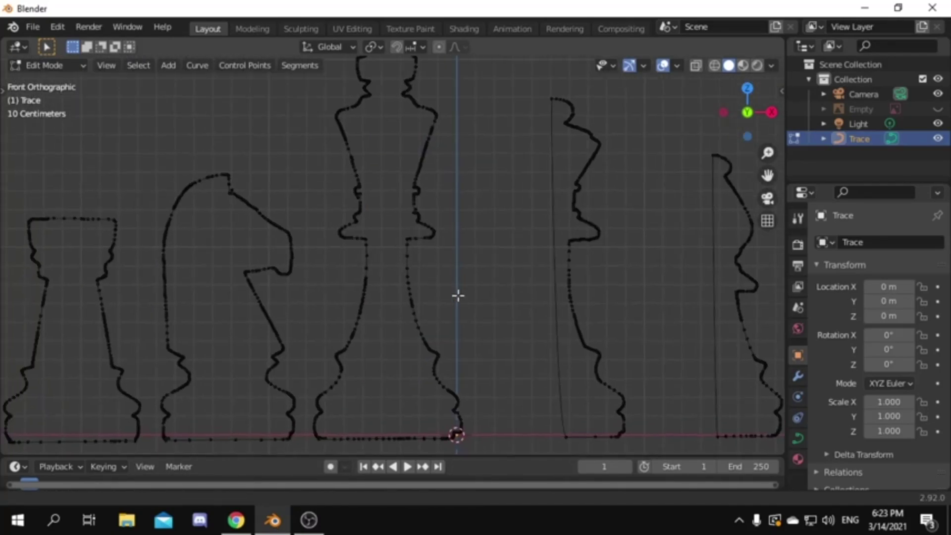
pyautogui.press('b')
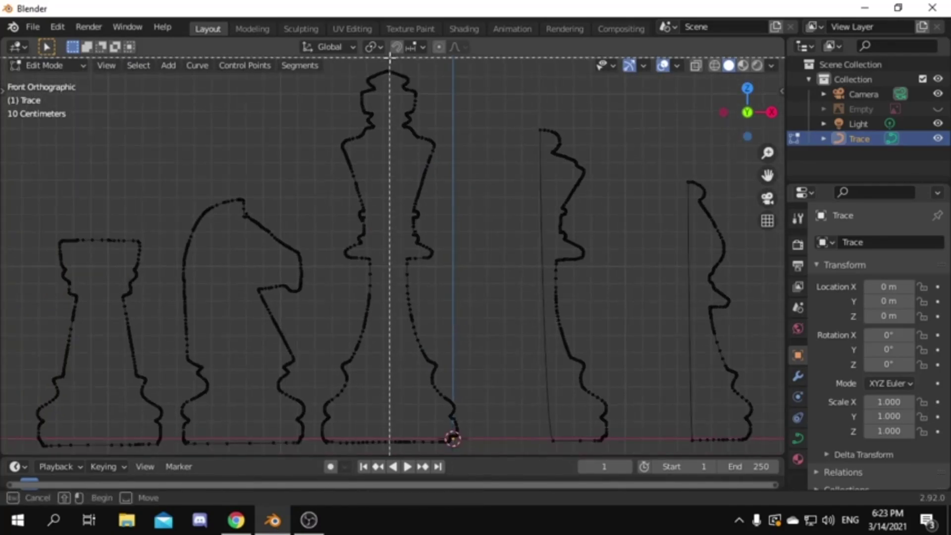
pyautogui.moveTo(390, 57); pyautogui.dragTo(315, 456)
pyautogui.press('x')
pyautogui.click(261, 274)
# Separate the knight's head outline above its base into its own curve object.
pyautogui.press('b')
pyautogui.moveTo(526, 58); pyautogui.dragTo(294, 314)
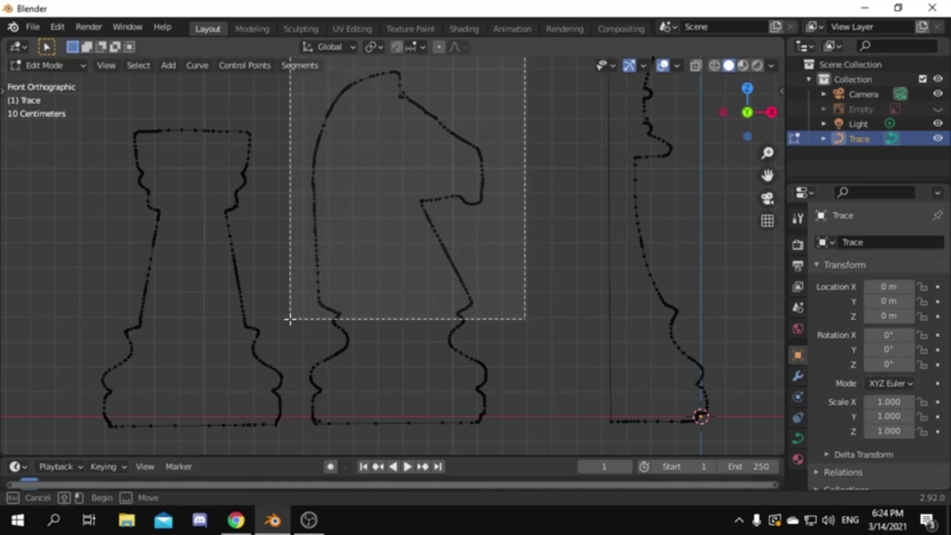
pyautogui.press('p')
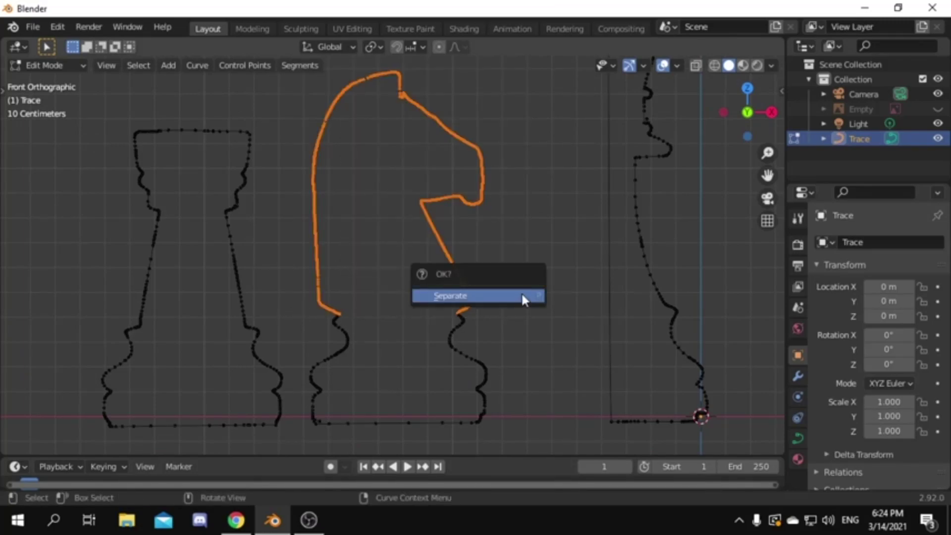
pyautogui.click(521, 295)
# Delete the left-half control points of the knight's base and of the rook outline.
pyautogui.moveTo(302, 270); pyautogui.dragTo(397, 471)
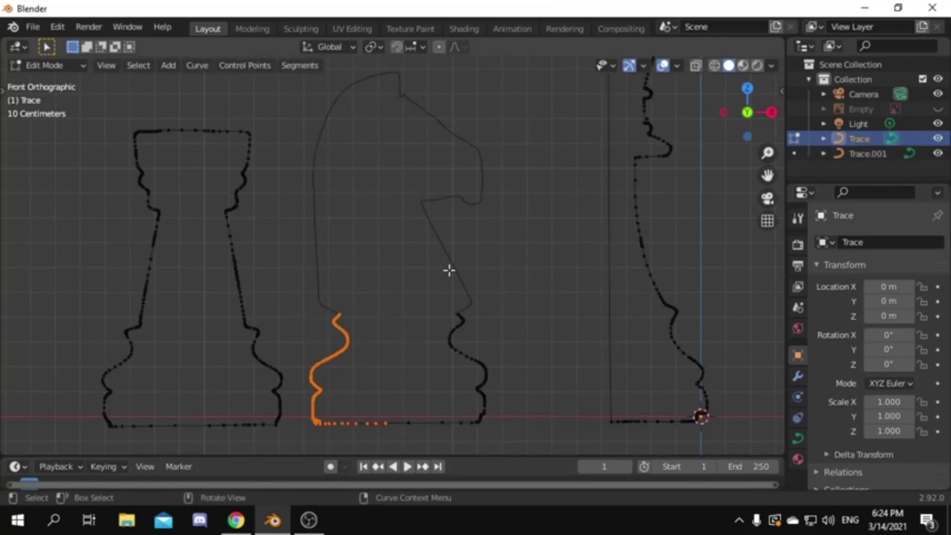
pyautogui.press('x')
pyautogui.click(451, 268)
pyautogui.moveTo(245, 92); pyautogui.dragTo(341, 426)
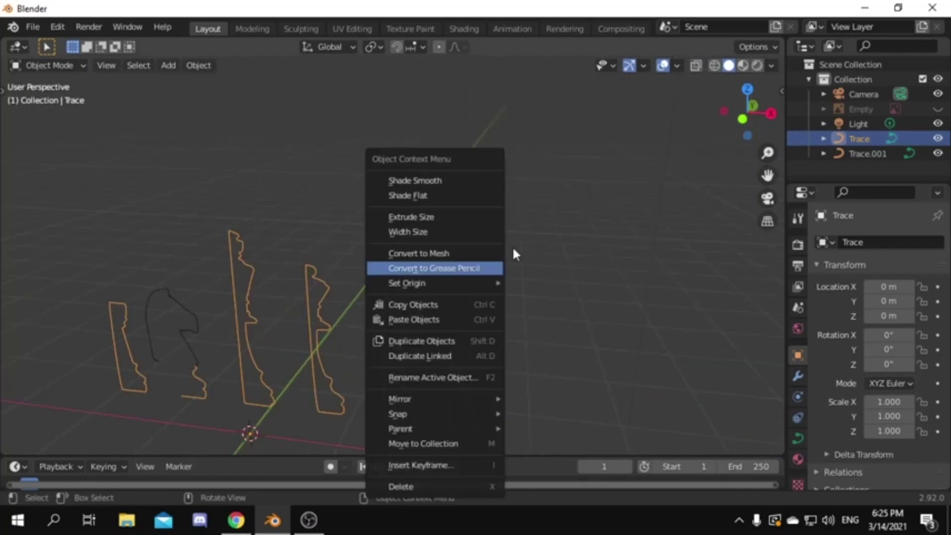
# Select the half-profile curves together with the knight's head curve and convert them to meshes.
pyautogui.keyDown('shift'); pyautogui.moveTo(97, 264); pyautogui.dragTo(194, 357); pyautogui.keyUp('shift')
pyautogui.rightClick(510, 216)
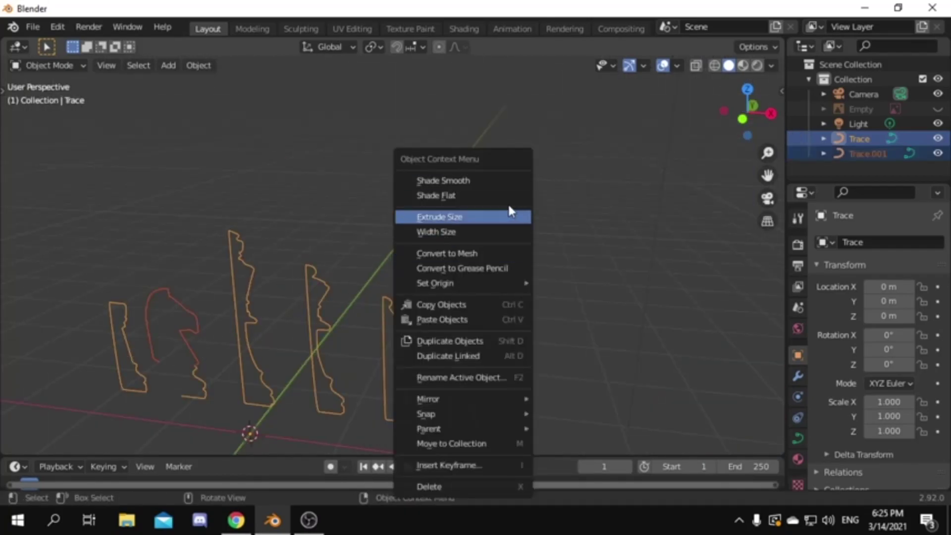
pyautogui.click(500, 253)
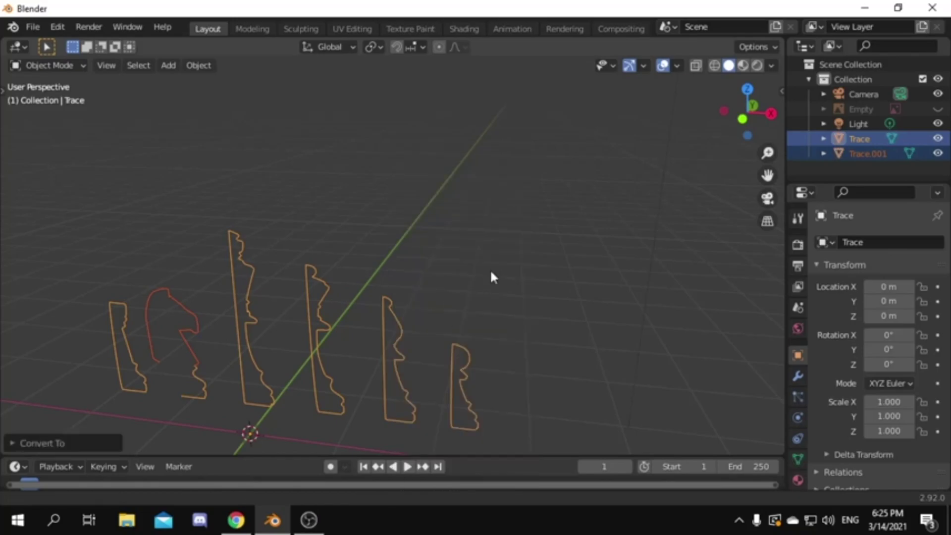
pyautogui.moveTo(490, 276); pyautogui.dragTo(543, 324, button='middle')
# Separate the half-profile mesh into individual objects by loose parts.
pyautogui.press('Tab')
pyautogui.press('KP_1')
pyautogui.press('p')
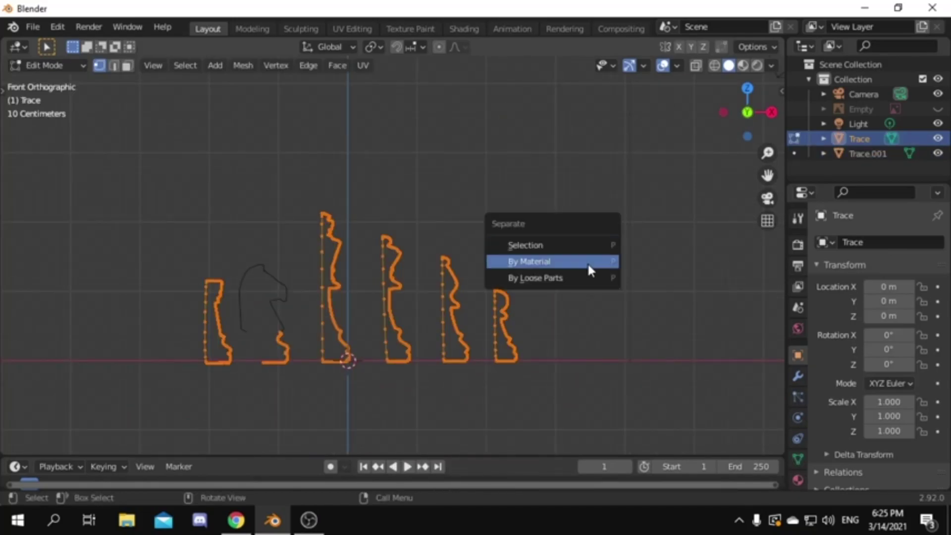
pyautogui.click(585, 278)
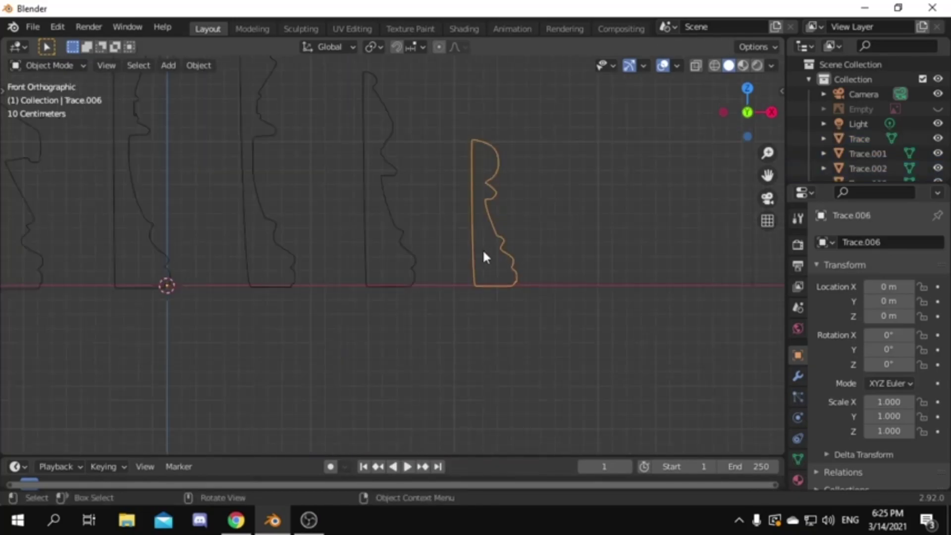
# Delete the straight centre-line vertices from the pawn, bishop, queen, king and rook profiles, leaving them open.
pyautogui.press('Tab')
pyautogui.press('x')
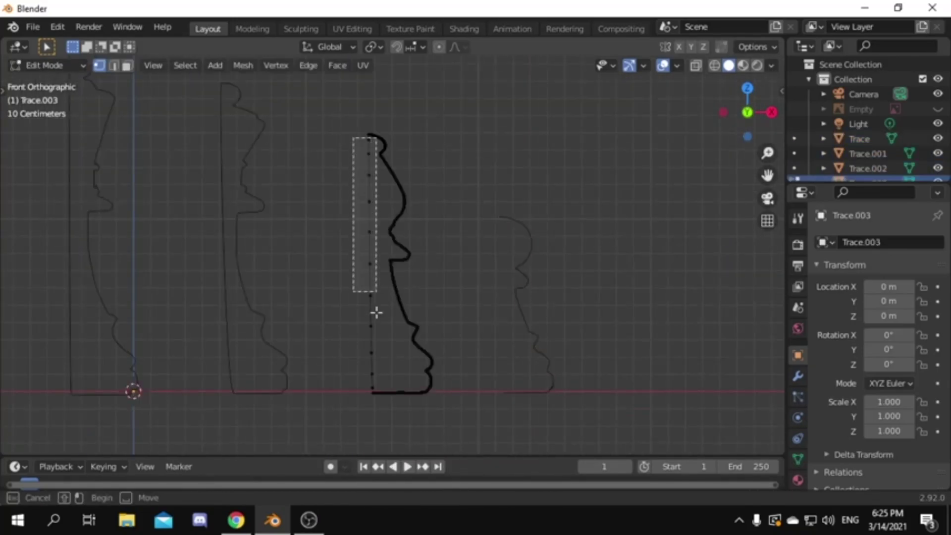
pyautogui.press('x')
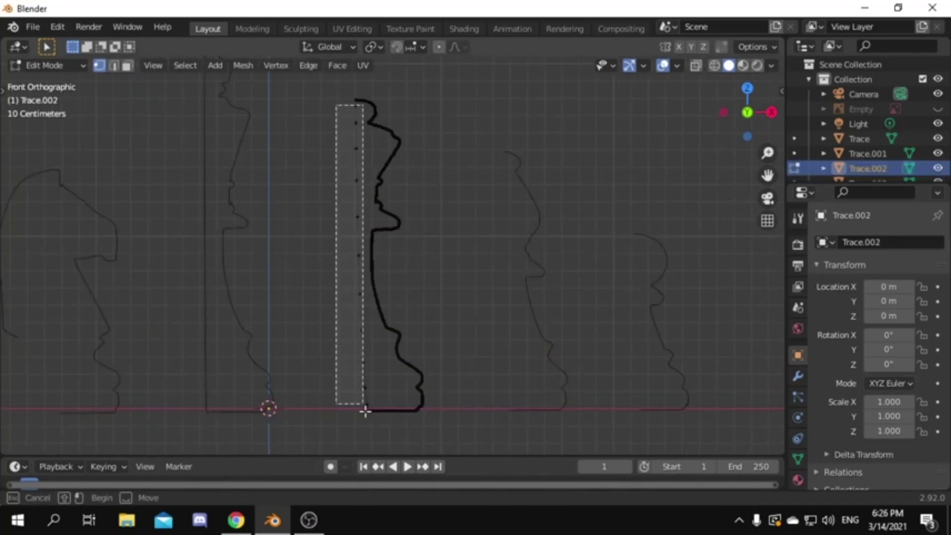
pyautogui.press('x')
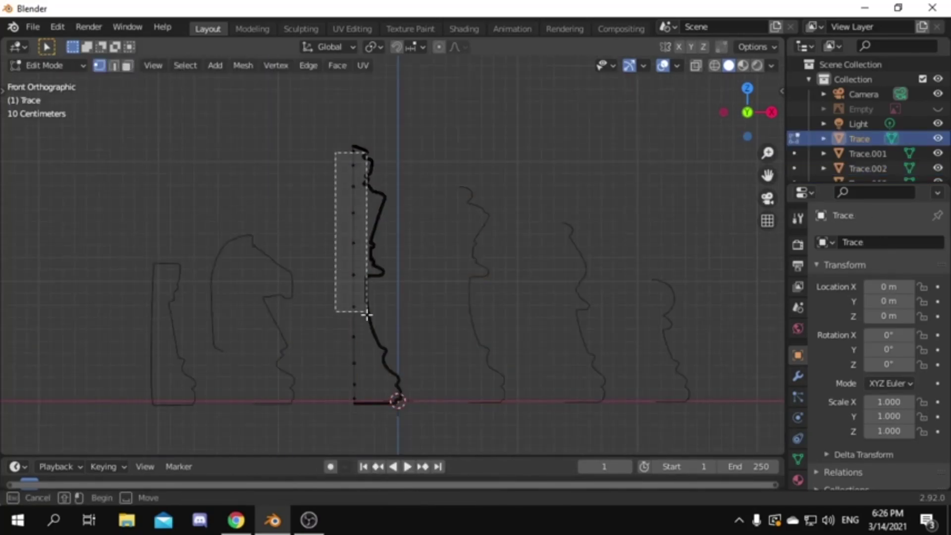
pyautogui.moveTo(365, 314); pyautogui.dragTo(365, 314)
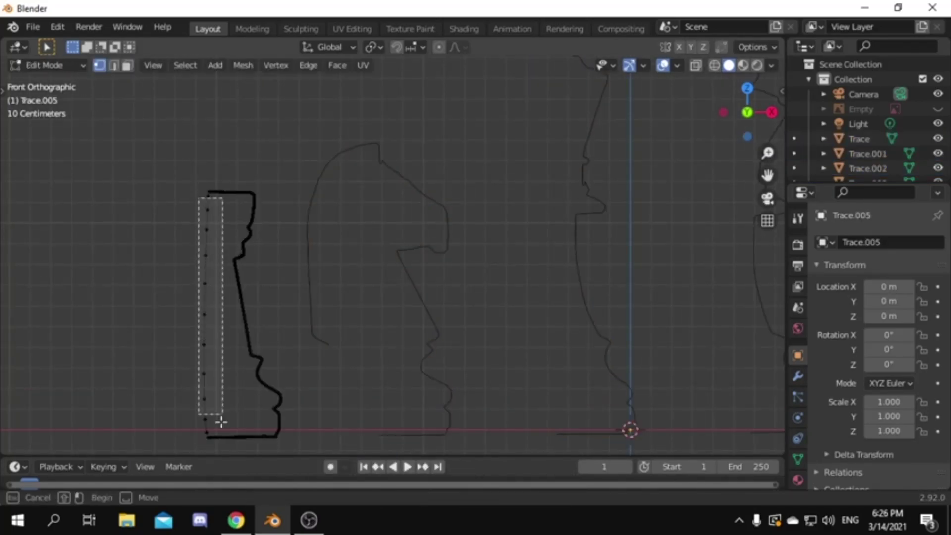
pyautogui.press('x')
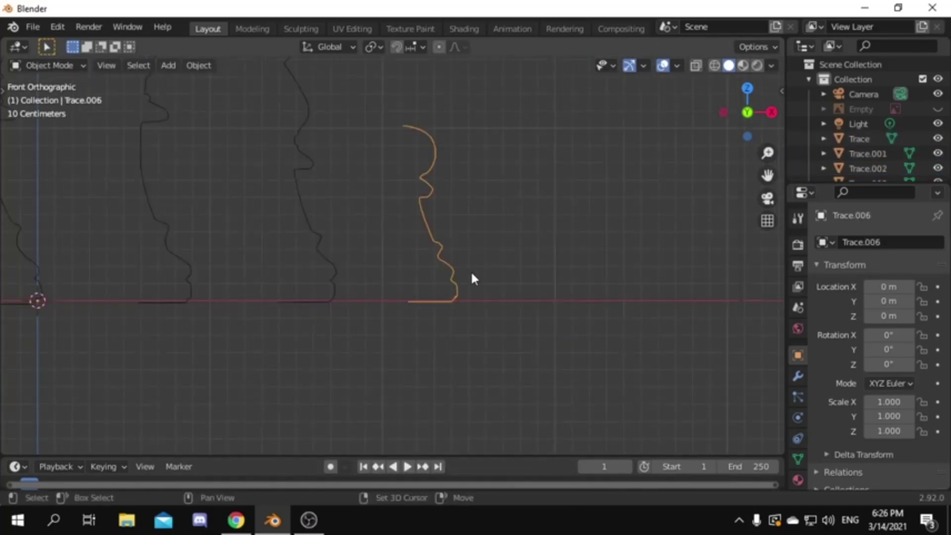
# Set the pawn profile's origin to the 3D cursor at its inner bottom vertex.
pyautogui.press('Tab')
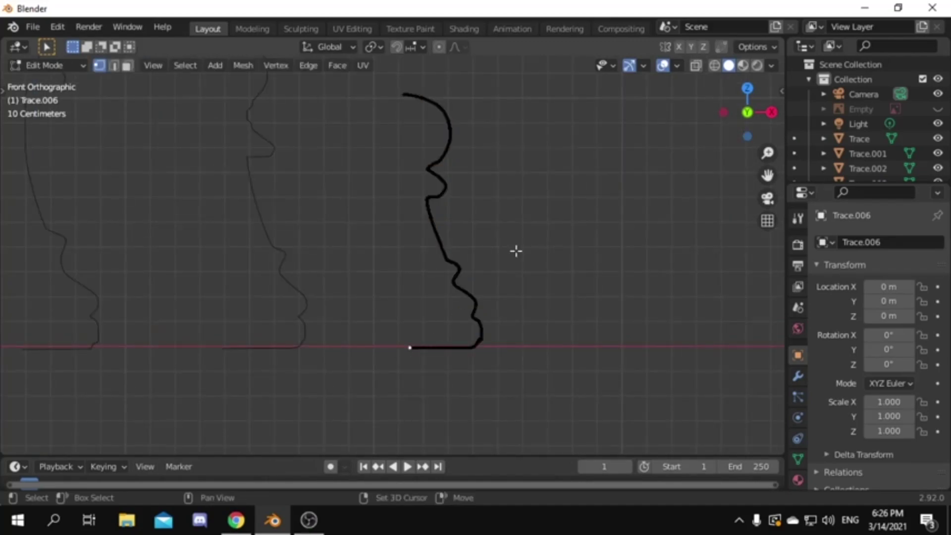
pyautogui.press('Tab')
pyautogui.rightClick(519, 131)
pyautogui.click(575, 185)
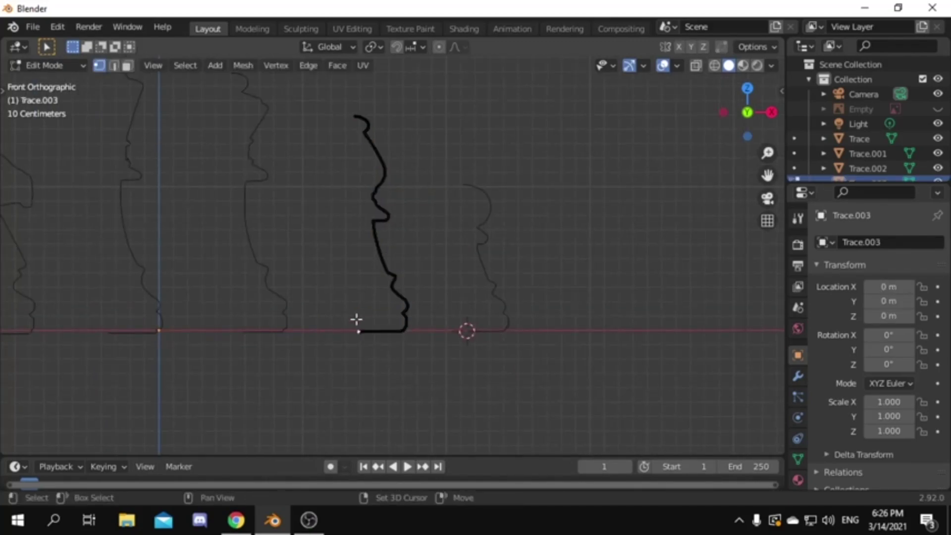
# Set the bishop and queen profiles' origins to the 3D cursor placed at each one's inner bottom vertex.
pyautogui.rightClick(499, 225)
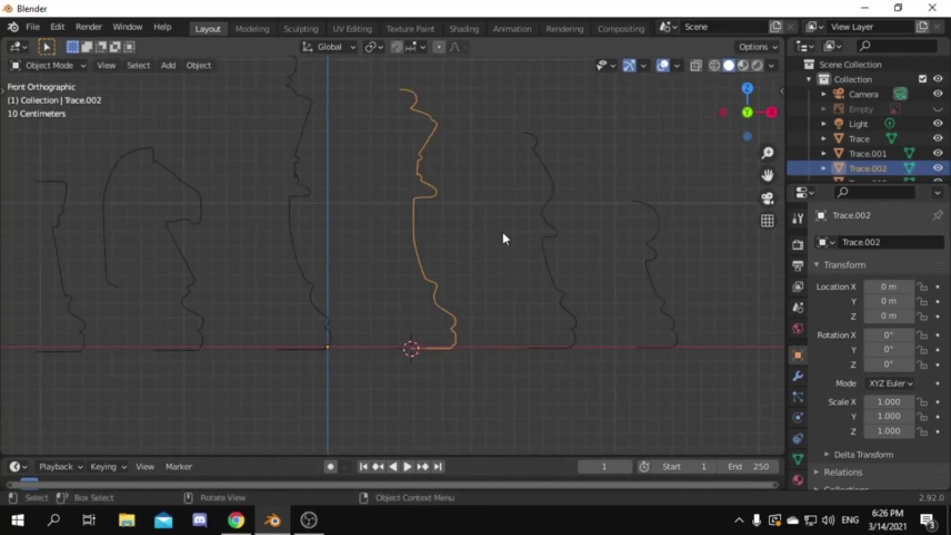
pyautogui.rightClick(501, 229)
pyautogui.click(587, 265)
# Snap the 3D cursor to the inner bottom vertex of the king and knight base profiles and set their origins there.
pyautogui.moveTo(426, 328); pyautogui.dragTo(456, 383)
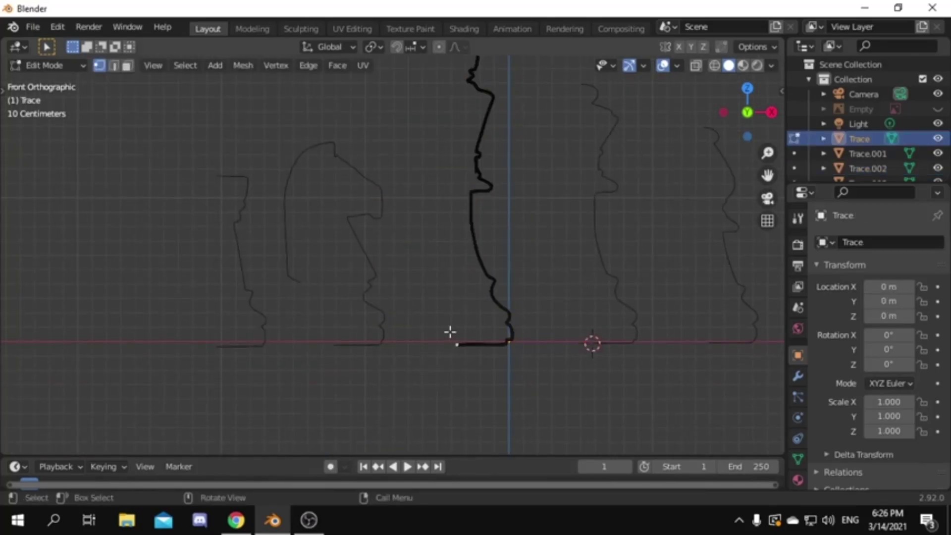
pyautogui.hotkey('shift', 's')
pyautogui.click(633, 258)
pyautogui.click(418, 203)
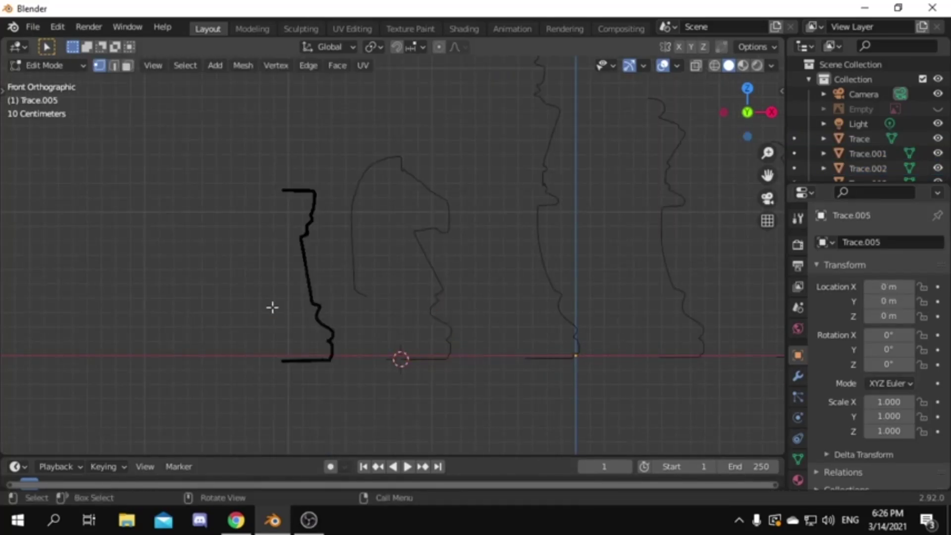
# Set the rook profile's origin to the 3D cursor at its inner bottom vertex.
pyautogui.press('Tab')
pyautogui.rightClick(419, 245)
pyautogui.click(549, 299)
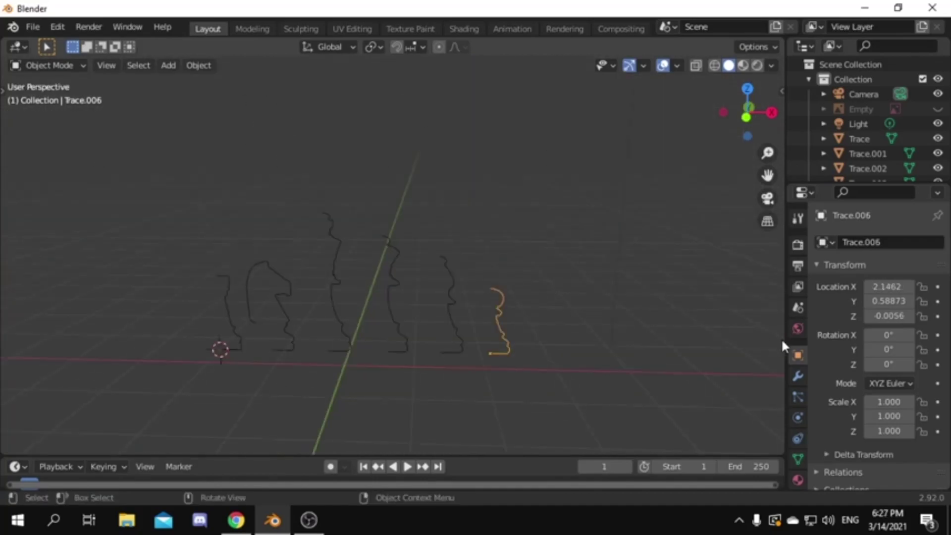
# Add a Screw modifier to the pawn profile to revolve it into a solid piece.
pyautogui.click(798, 377)
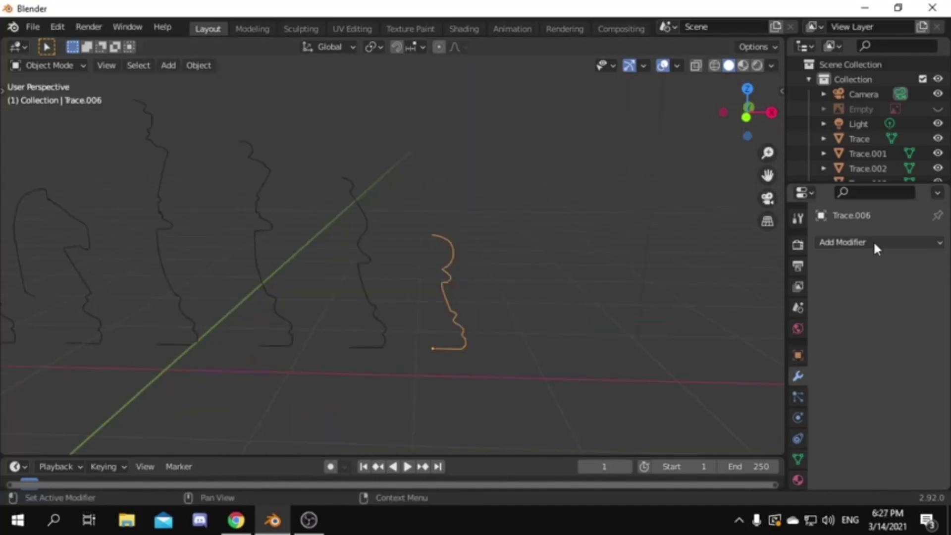
pyautogui.click(875, 242)
pyautogui.scroll(-2, 693, 431)
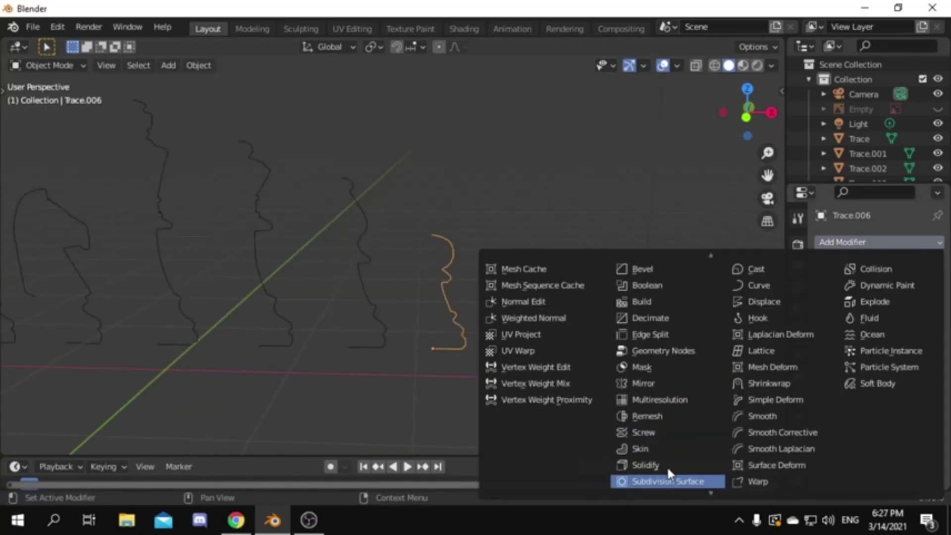
pyautogui.click(644, 433)
pyautogui.scroll(4, 594, 381)
pyautogui.moveTo(564, 358); pyautogui.dragTo(588, 382, button='middle')
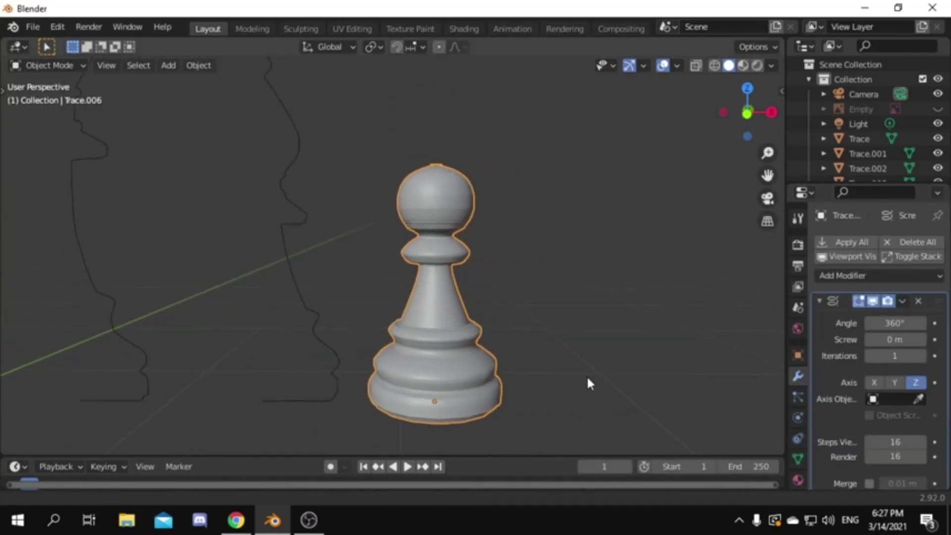
# Add a Weld modifier to the pawn, placed before the Screw modifier in the stack, with a distance of 0.01 m.
pyautogui.click(842, 275)
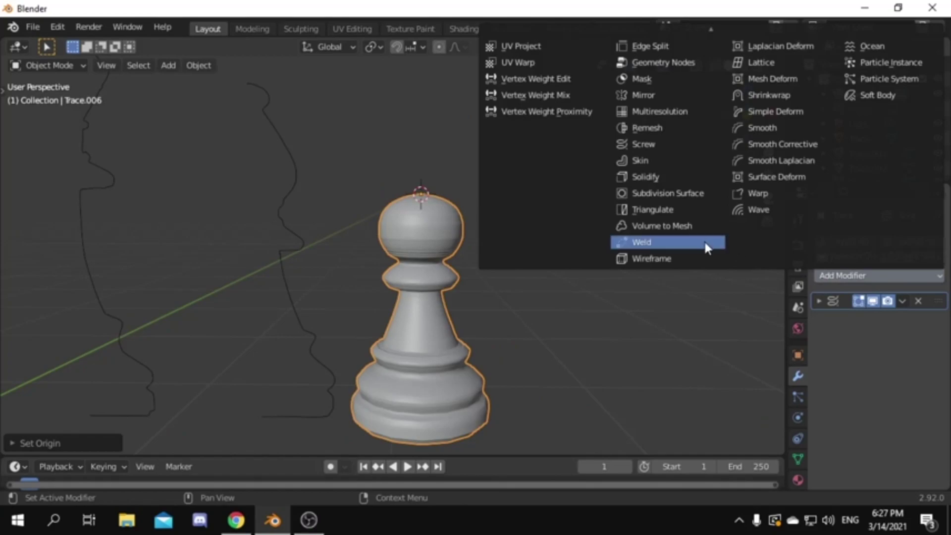
pyautogui.click(704, 242)
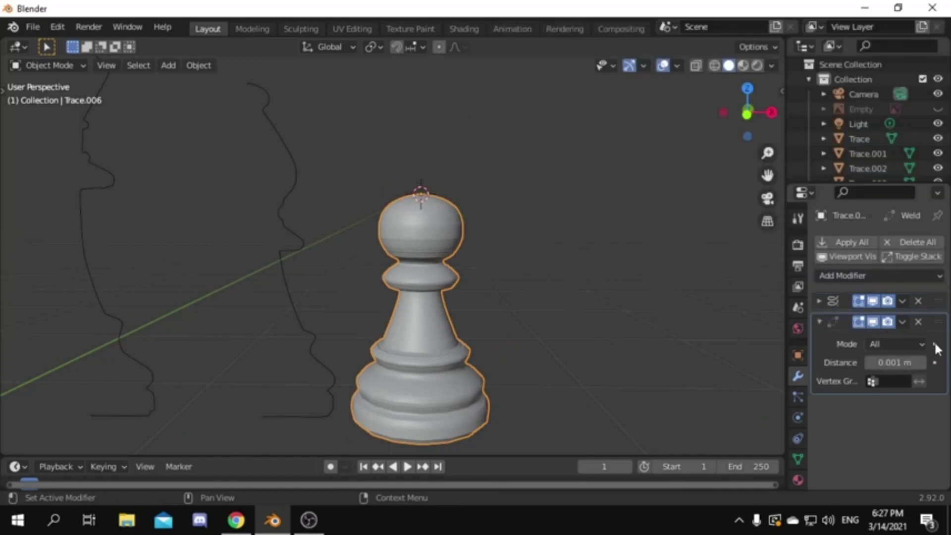
pyautogui.moveTo(934, 325); pyautogui.dragTo(934, 243)
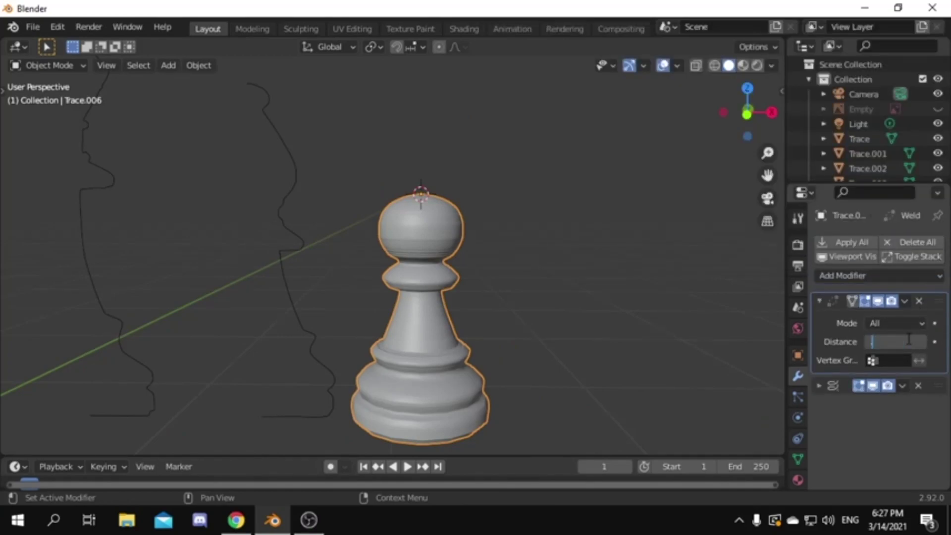
pyautogui.click(556, 336)
# Copy the pawn's modifiers to the rook, knight base, king, queen and bishop profiles by linking modifiers.
pyautogui.scroll(-1, 555, 336)
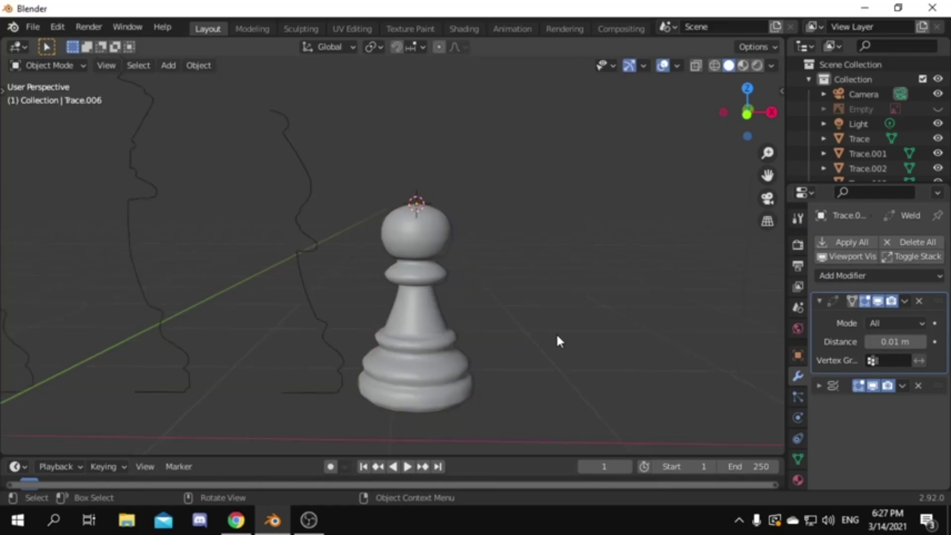
pyautogui.keyDown('shift'); pyautogui.moveTo(474, 323); pyautogui.dragTo(566, 343, button='middle'); pyautogui.keyUp('shift')
pyautogui.moveTo(406, 240); pyautogui.dragTo(484, 248, button='middle')
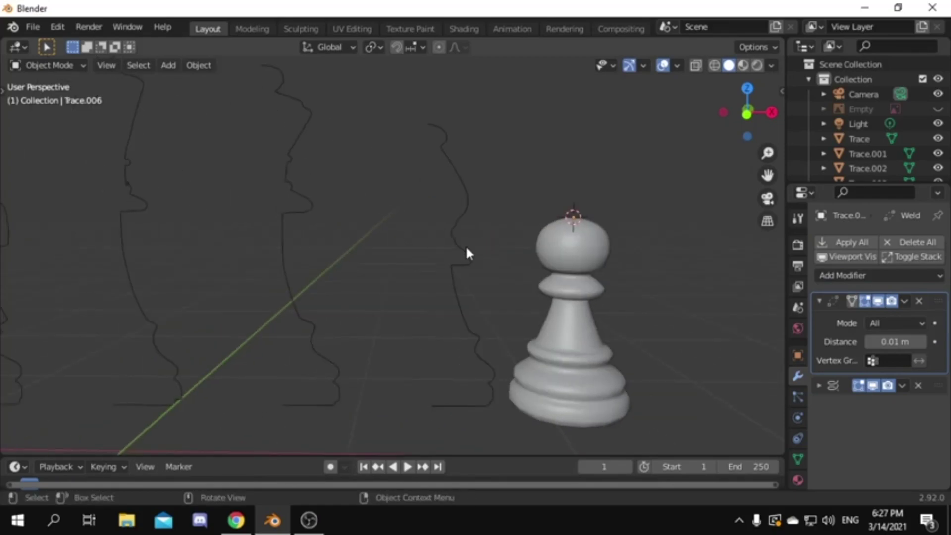
pyautogui.click(467, 248)
pyautogui.keyDown('shift'); pyautogui.click(569, 268); pyautogui.keyUp('shift')
pyautogui.scroll(-5, 255, 218)
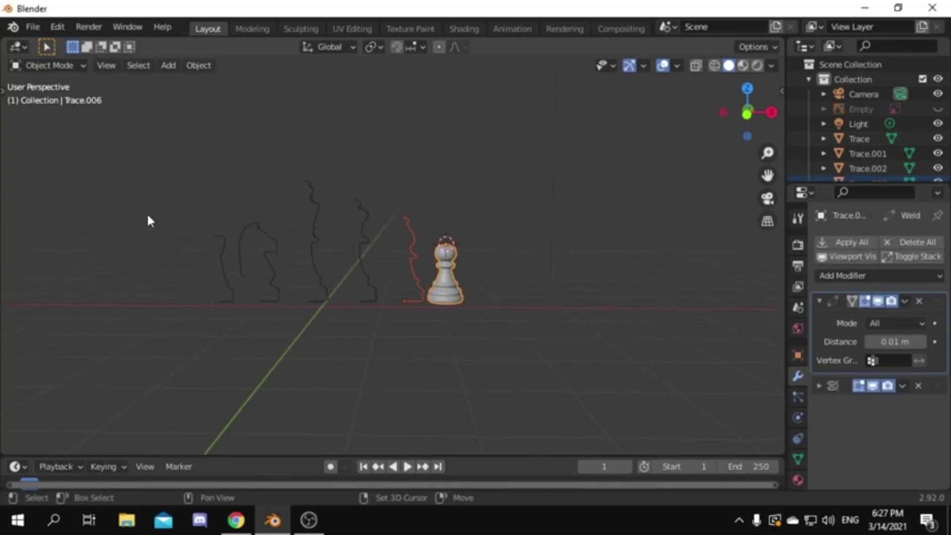
pyautogui.keyDown('shift'); pyautogui.click(221, 273); pyautogui.keyUp('shift')
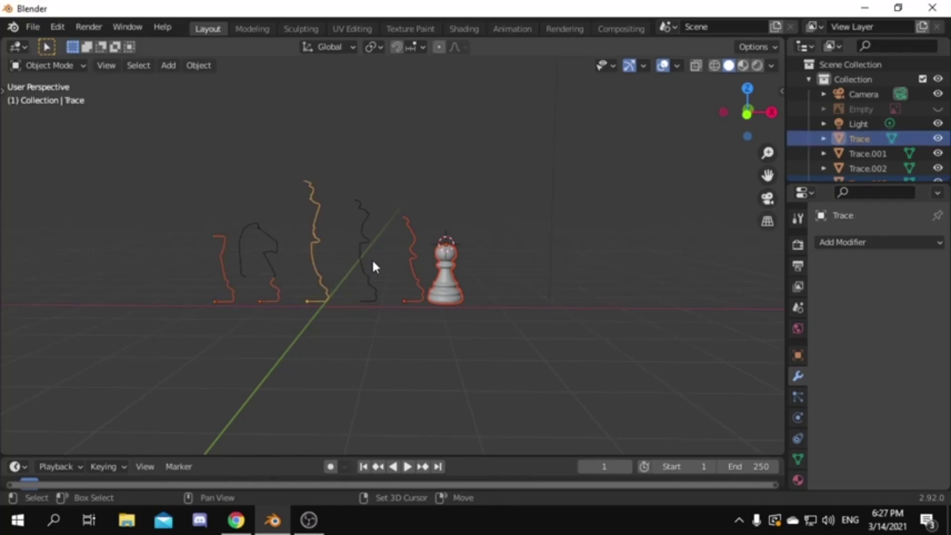
pyautogui.keyDown('shift'); pyautogui.click(449, 277); pyautogui.keyUp('shift')
pyautogui.scroll(2, 531, 320)
pyautogui.hotkey('ctrl', 'l')
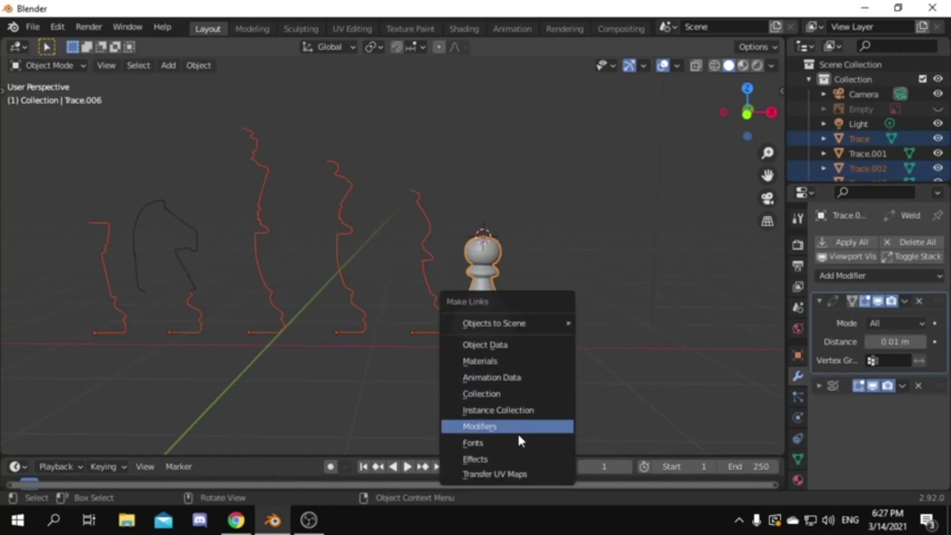
pyautogui.click(516, 428)
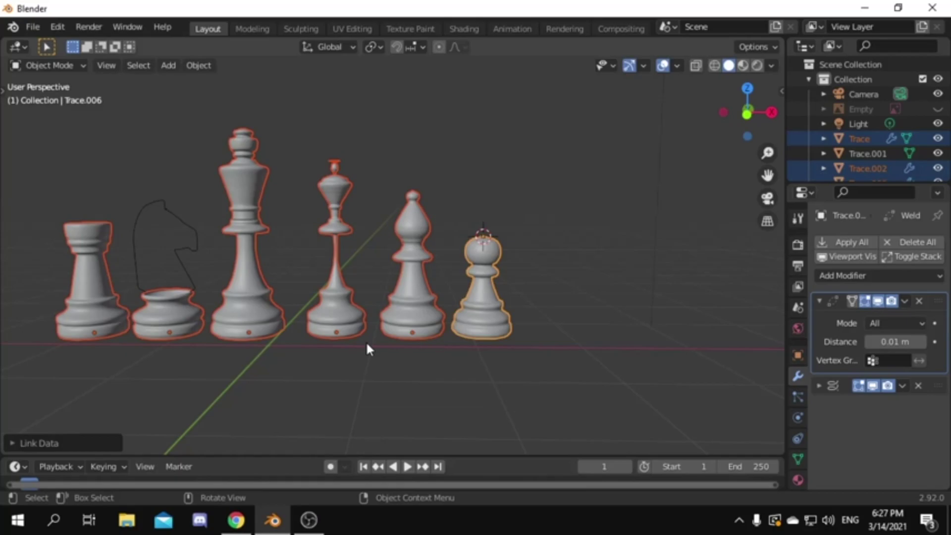
# Set the queen's origin to the 3D cursor snapped to the inner top vertex of its profile.
pyautogui.click(340, 296)
pyautogui.scroll(4, 469, 298)
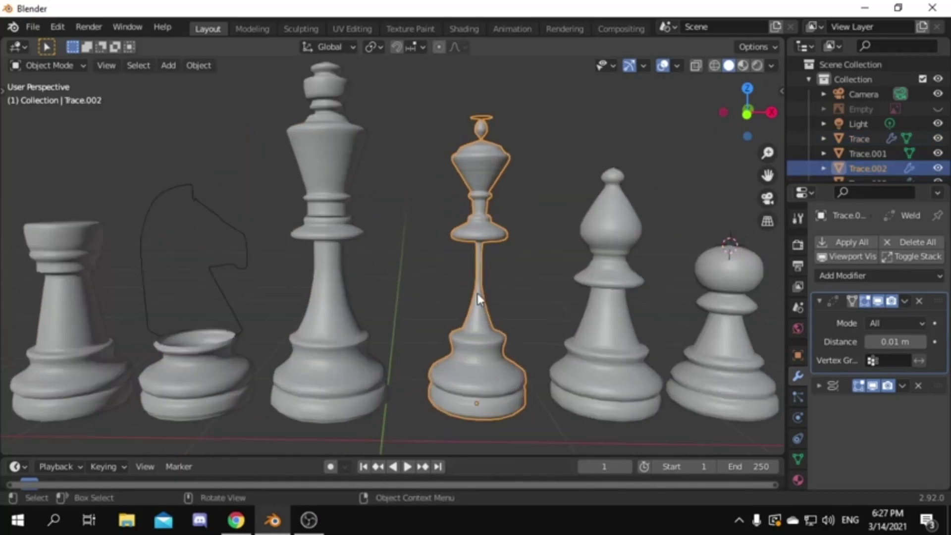
pyautogui.press('Tab')
pyautogui.press('Tab')
pyautogui.rightClick(533, 141)
pyautogui.moveTo(545, 140)
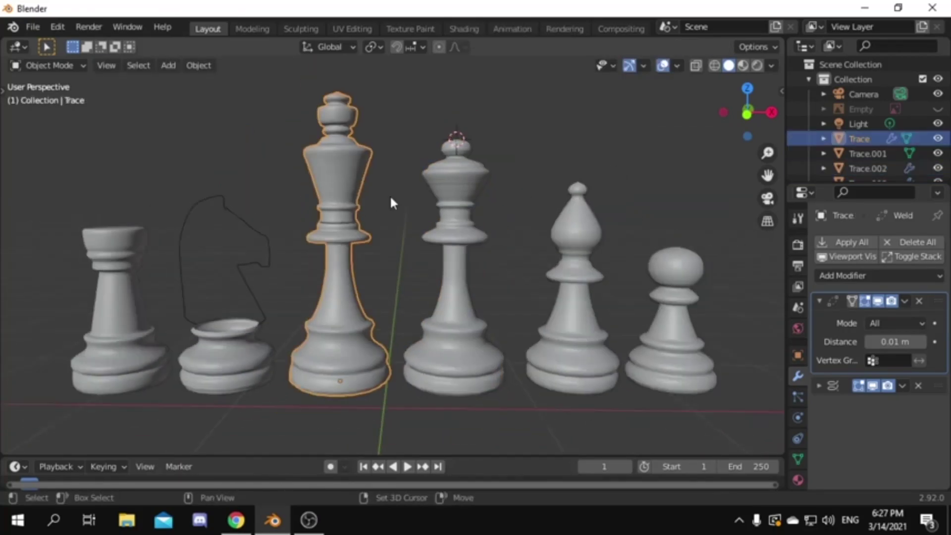
# Set the king's origin to the 3D cursor snapped to the inner top vertex of its profile.
pyautogui.press('Tab')
pyautogui.keyDown('shift'); pyautogui.moveTo(361, 107); pyautogui.dragTo(410, 110, button='middle'); pyautogui.keyUp('shift')
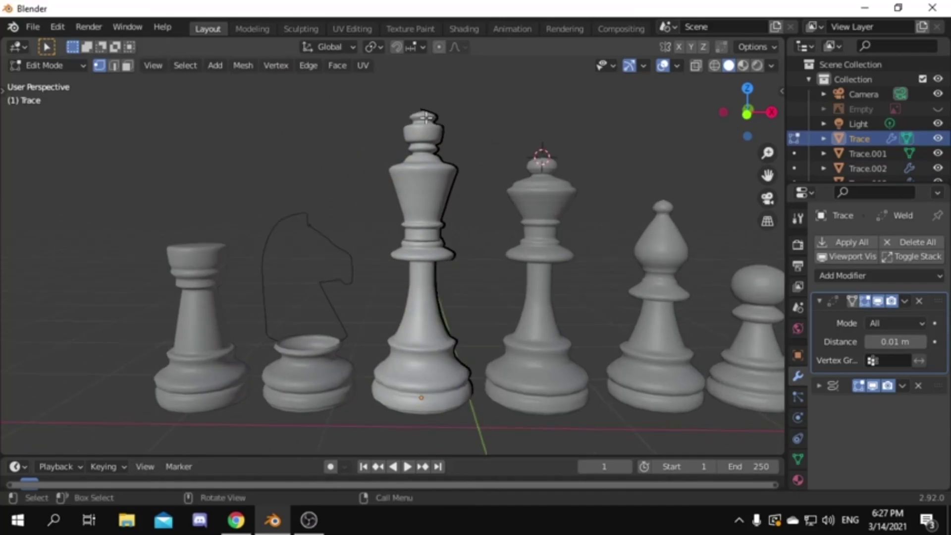
pyautogui.scroll(1, 412, 109)
pyautogui.press('Tab')
pyautogui.rightClick(486, 204)
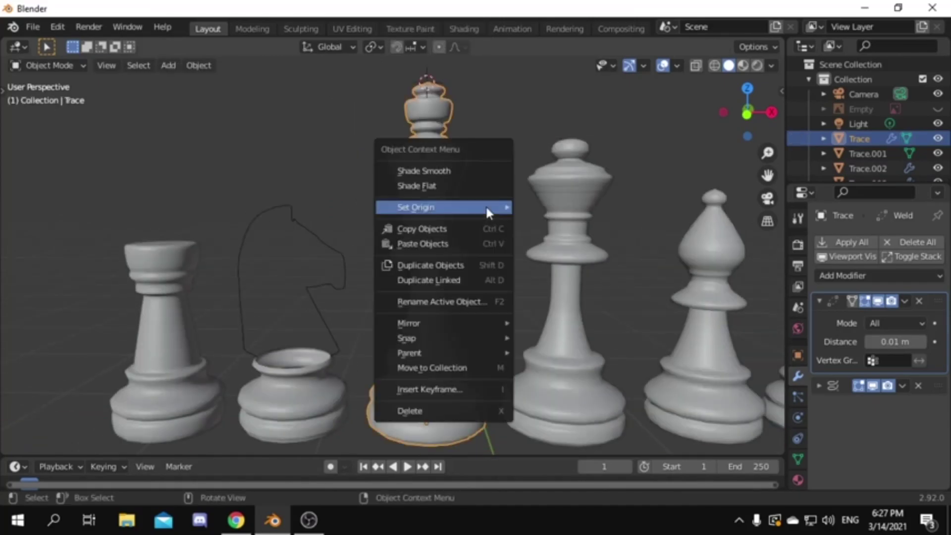
pyautogui.moveTo(485, 204)
pyautogui.click(550, 236)
# Set the rook's origin to the 3D cursor snapped to the inner top vertex of its profile.
pyautogui.click(185, 304)
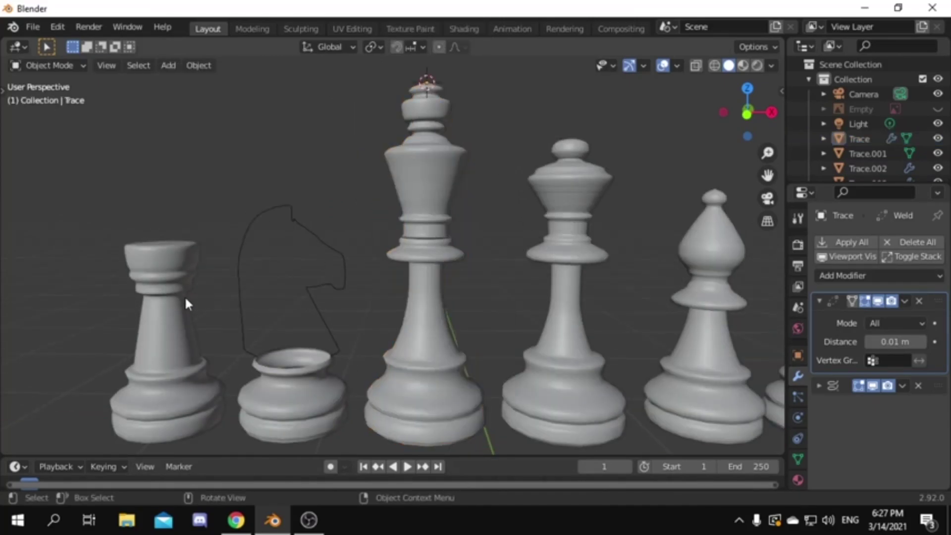
pyautogui.press('Tab')
pyautogui.hotkey('shift', 's')
pyautogui.rightClick(446, 231)
pyautogui.moveTo(475, 231)
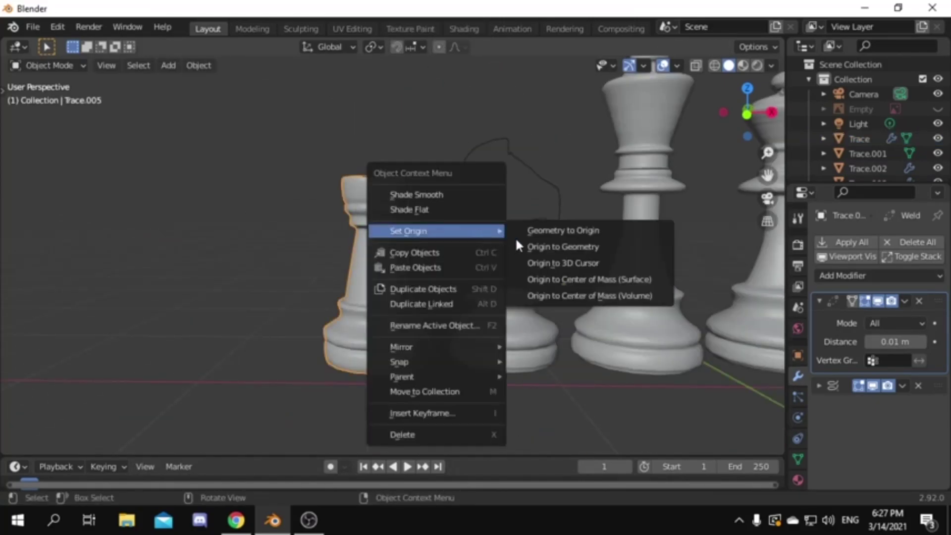
pyautogui.click(518, 244)
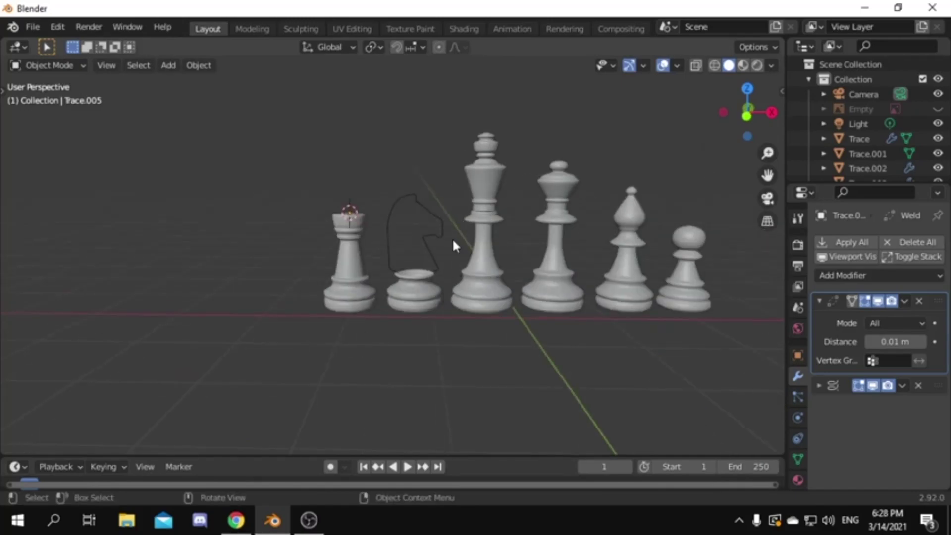
# Merge the vertices of the knight's head outline by distance, using 0.01 m.
pyautogui.click(435, 228)
pyautogui.scroll(3, 396, 298)
pyautogui.press('Tab')
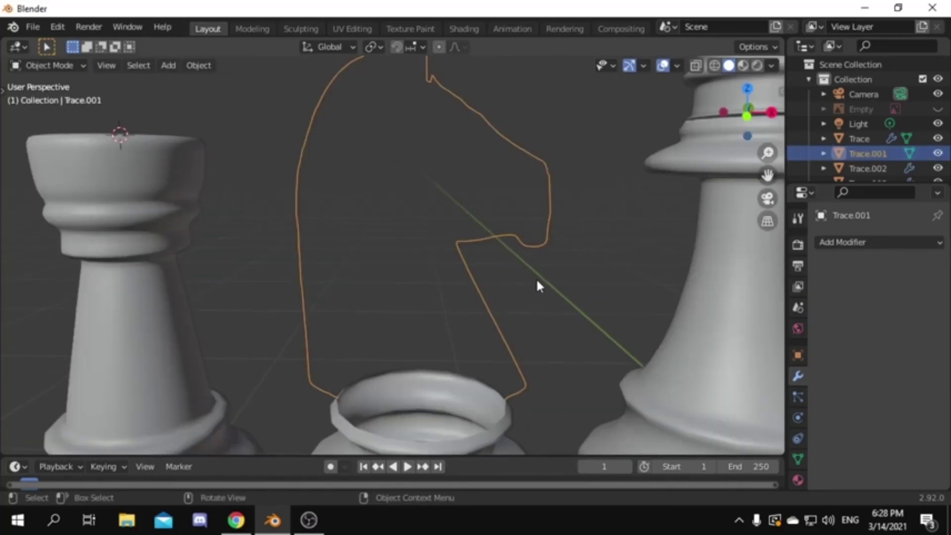
pyautogui.press('Tab')
pyautogui.press('m')
pyautogui.click(542, 279)
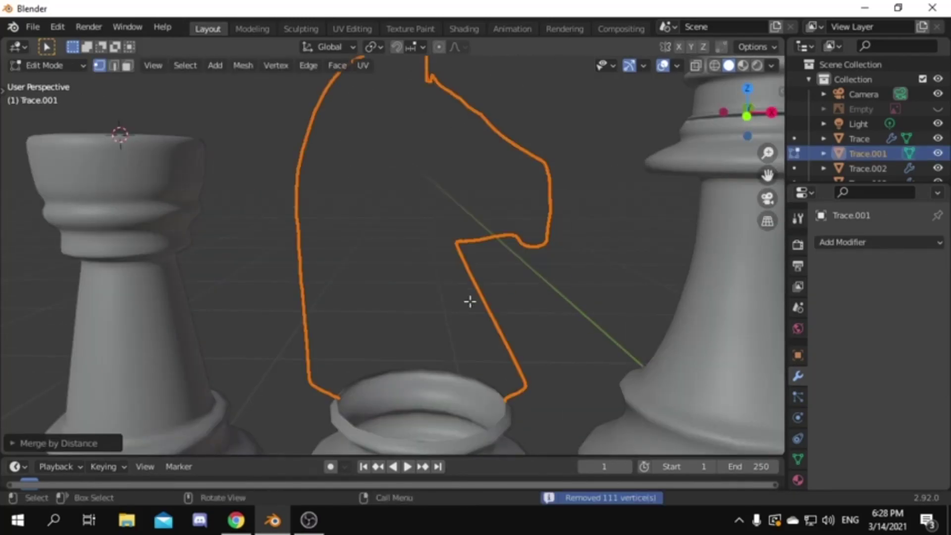
pyautogui.write('0.01')
pyautogui.press('Return')
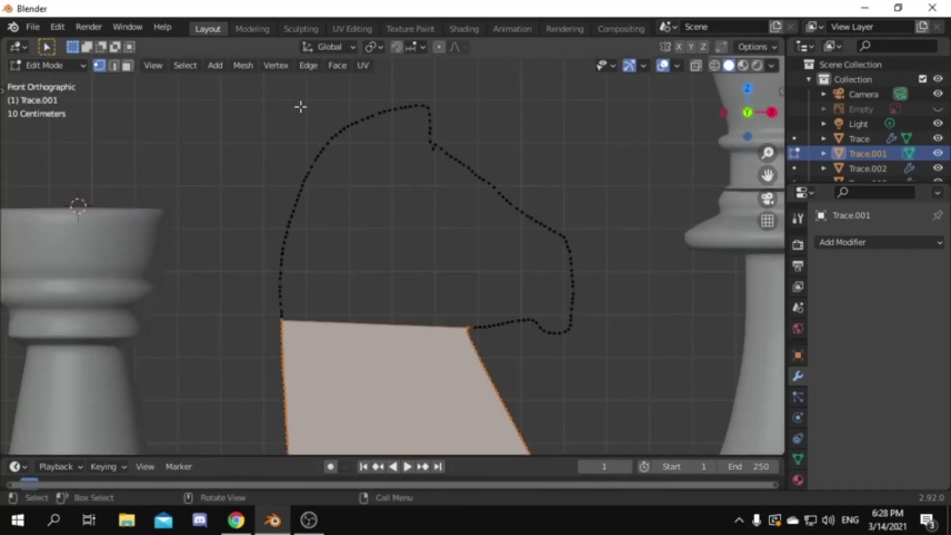
# Fill the rear section of the knight's head, from the back of the neck to the ear, with a face.
pyautogui.moveTo(223, 74); pyautogui.dragTo(437, 387)
pyautogui.keyDown('shift'); pyautogui.moveTo(451, 283); pyautogui.dragTo(471, 351); pyautogui.keyUp('shift')
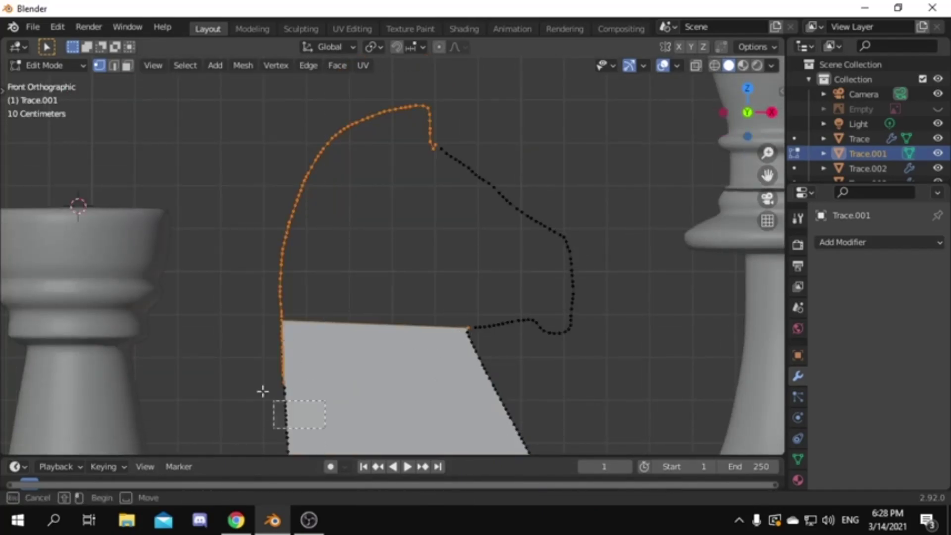
pyautogui.press('f')
# Fill the remaining muzzle section of the knight's head, from the ear notch to the throat, with a face.
pyautogui.keyDown('shift'); pyautogui.moveTo(572, 312); pyautogui.dragTo(479, 327, button='middle'); pyautogui.keyUp('shift')
pyautogui.scroll(2, 376, 240)
pyautogui.click(366, 369)
pyautogui.keyDown('ctrl'); pyautogui.click(322, 109); pyautogui.keyUp('ctrl')
pyautogui.click(348, 111)
pyautogui.press('w')
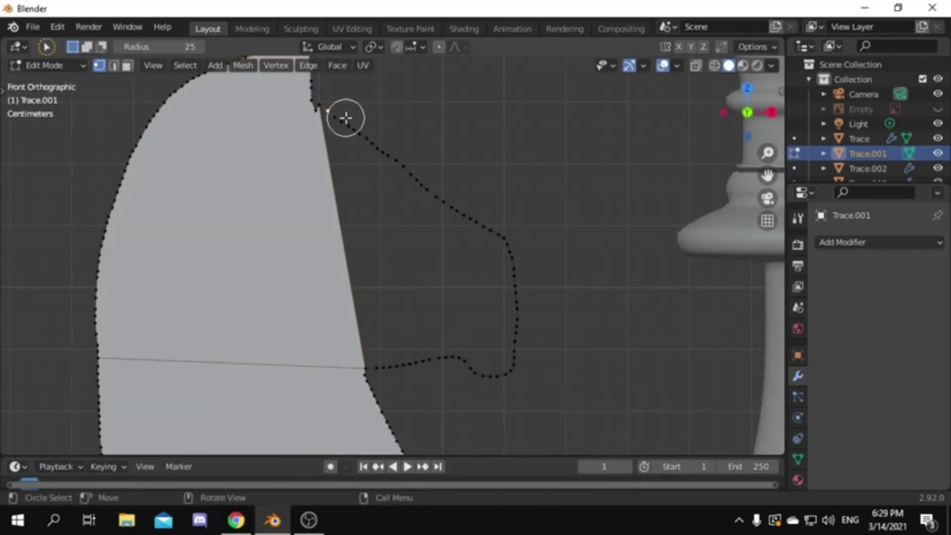
pyautogui.moveTo(347, 117); pyautogui.dragTo(397, 361)
pyautogui.press('f')
pyautogui.keyDown('shift'); pyautogui.click(372, 351); pyautogui.keyUp('shift')
# Extrude the knight's head 0.2 m along Y and move the whole mesh -0.1 m along Y.
pyautogui.write('.2')
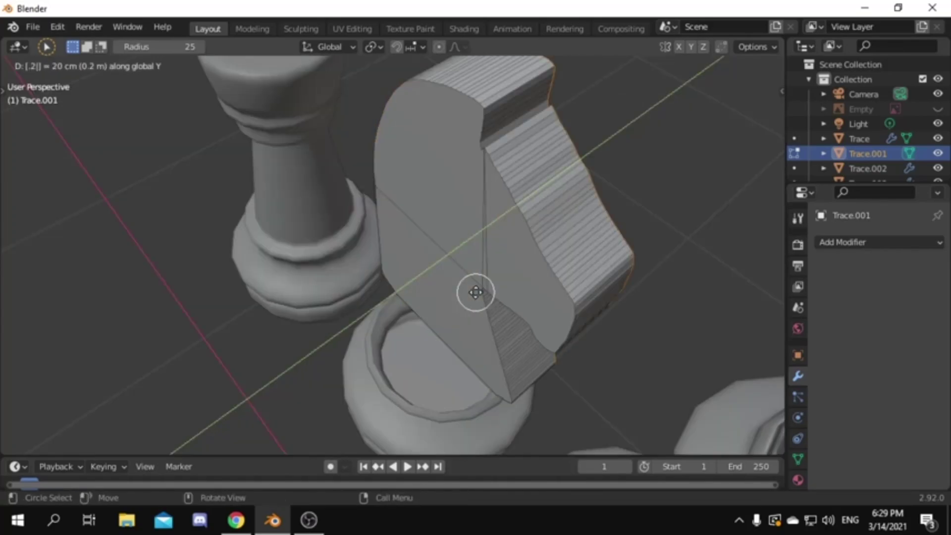
pyautogui.press('Return')
pyautogui.write('a')
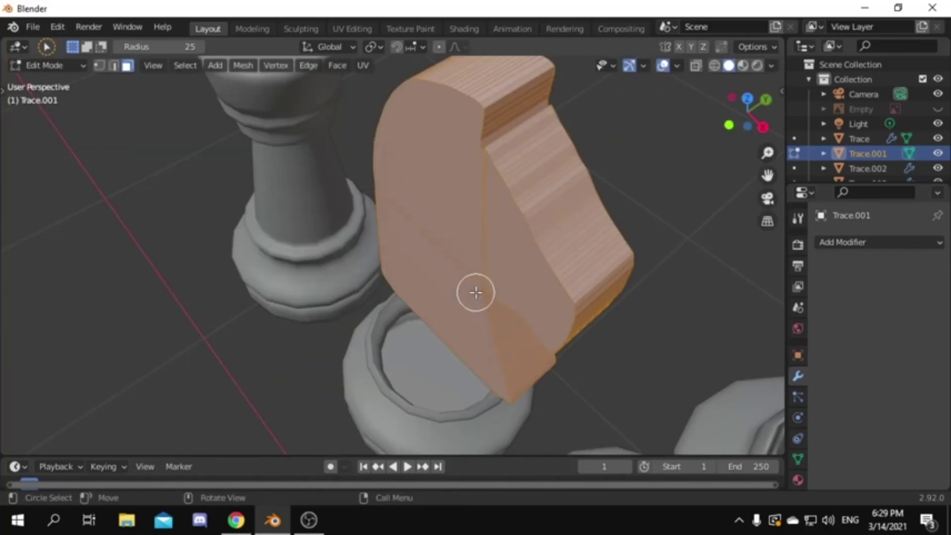
pyautogui.write('gy.1-')
pyautogui.press('Return')
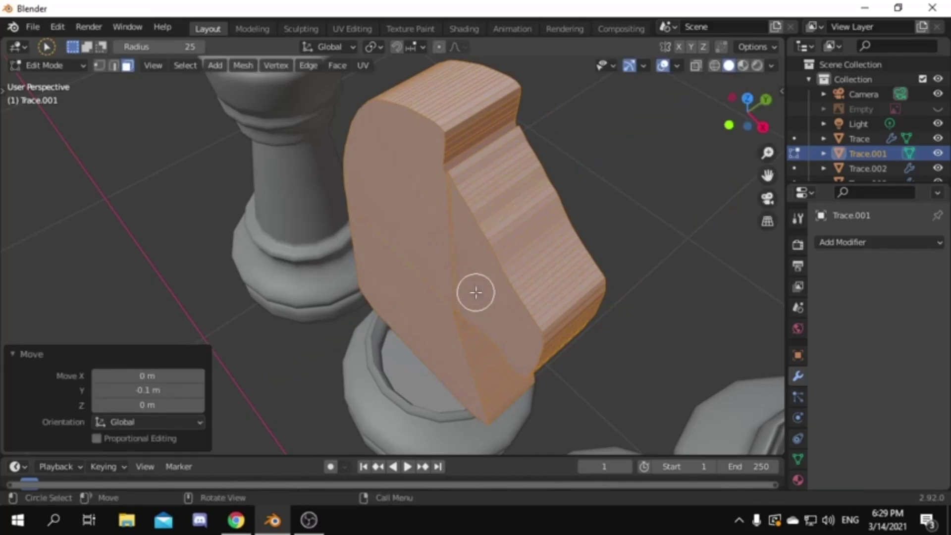
# Apply the knight base's Weld and Screw modifiers and fill the open loop at its top rim.
pyautogui.press('Tab')
pyautogui.moveTo(476, 293)
pyautogui.mouseDown(button='middle')
pyautogui.moveTo(570, 284)
pyautogui.moveTo(488, 371)
pyautogui.moveTo(441, 283)
pyautogui.mouseUp(button='middle')
pyautogui.scroll(-3, 489, 371)
pyautogui.click(465, 377)
pyautogui.keyDown('alt'); pyautogui.middleClick(440, 284); pyautogui.keyUp('alt')
pyautogui.scroll(6, 403, 307)
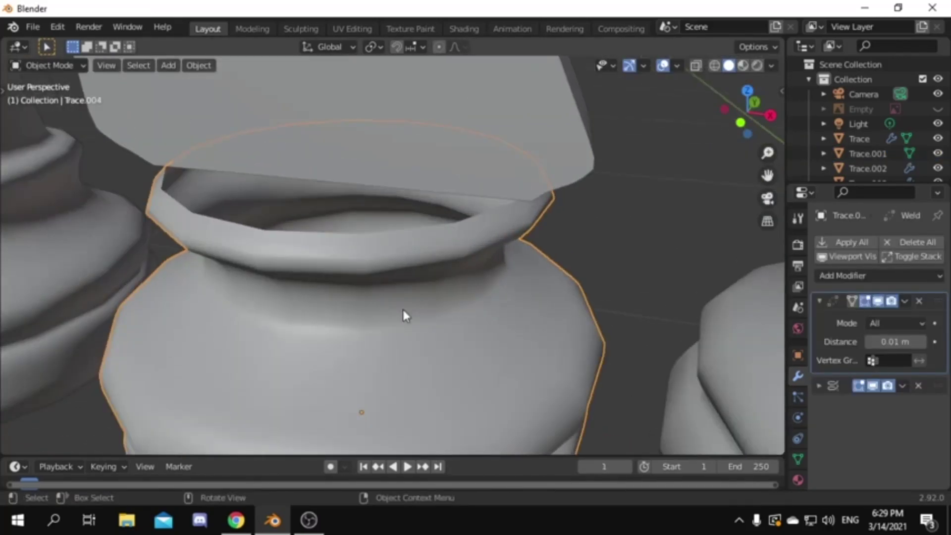
pyautogui.moveTo(403, 307); pyautogui.dragTo(417, 332, button='middle')
pyautogui.click(905, 300)
pyautogui.click(900, 316)
pyautogui.click(906, 300)
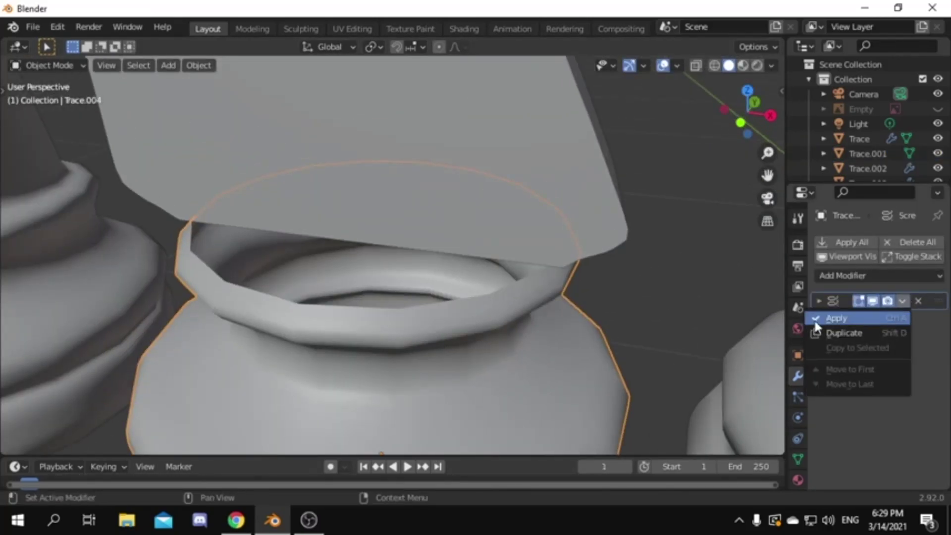
pyautogui.click(817, 321)
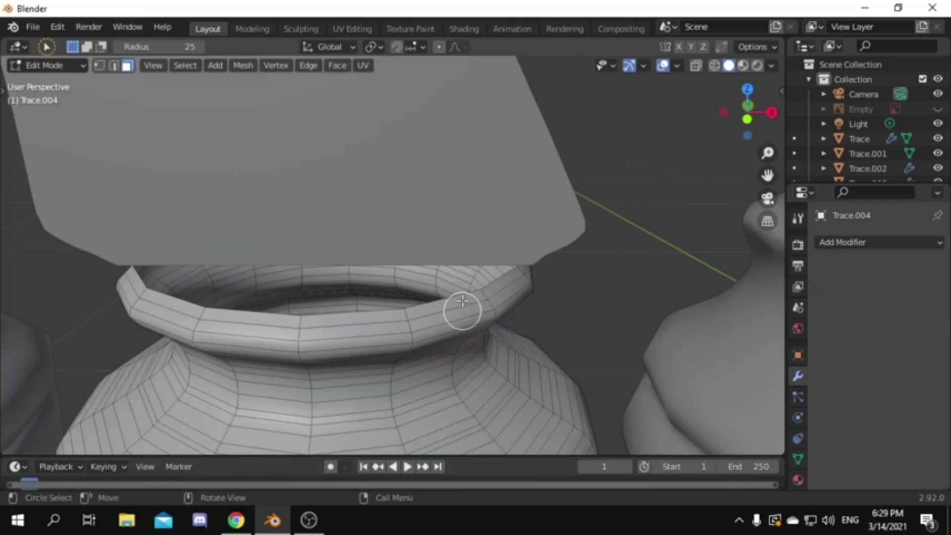
pyautogui.press('2')
pyautogui.press('f')
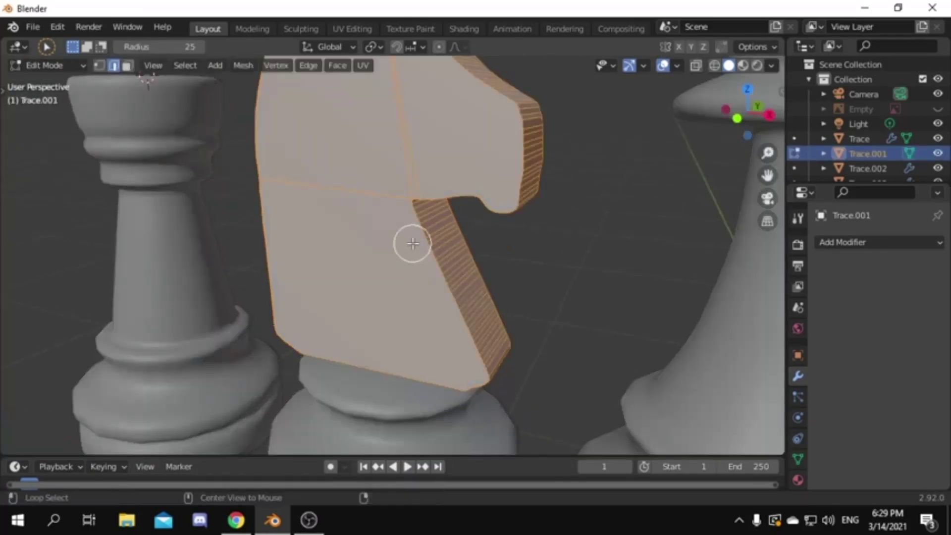
# Bevel the outline edge loops around both side faces of the knight's head.
pyautogui.moveTo(414, 244); pyautogui.dragTo(347, 206, button='middle')
pyautogui.scroll(4, 607, 133)
pyautogui.keyDown('alt'); pyautogui.keyDown('shift'); pyautogui.click(607, 132); pyautogui.keyUp('shift'); pyautogui.keyUp('alt')
pyautogui.moveTo(608, 133); pyautogui.dragTo(515, 228, button='middle')
pyautogui.scroll(-4, 463, 263)
pyautogui.scroll(4, 515, 228)
pyautogui.hotkey('ctrl', 'b')
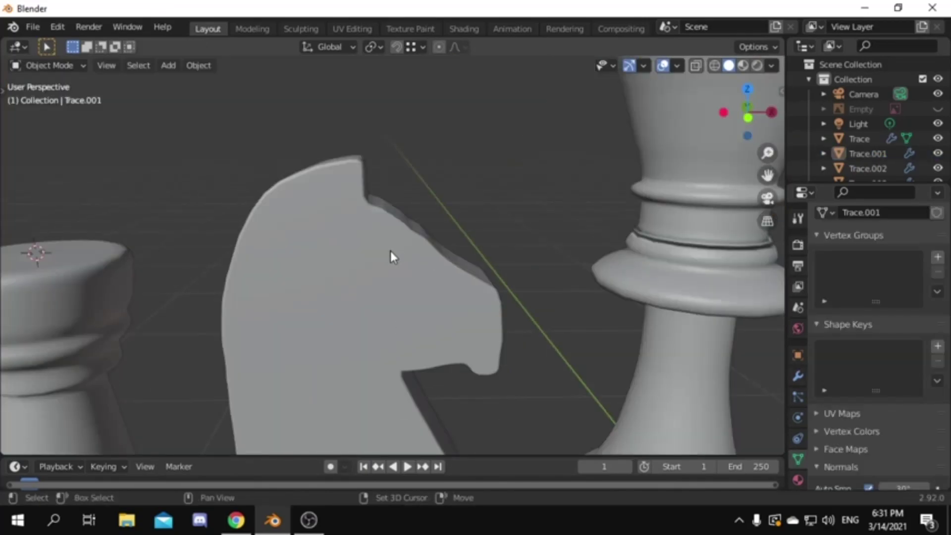
# Add a UV sphere at the knight's eye position and scale it down to eye size.
pyautogui.hotkey('shift', 'a')
pyautogui.moveTo(485, 57)
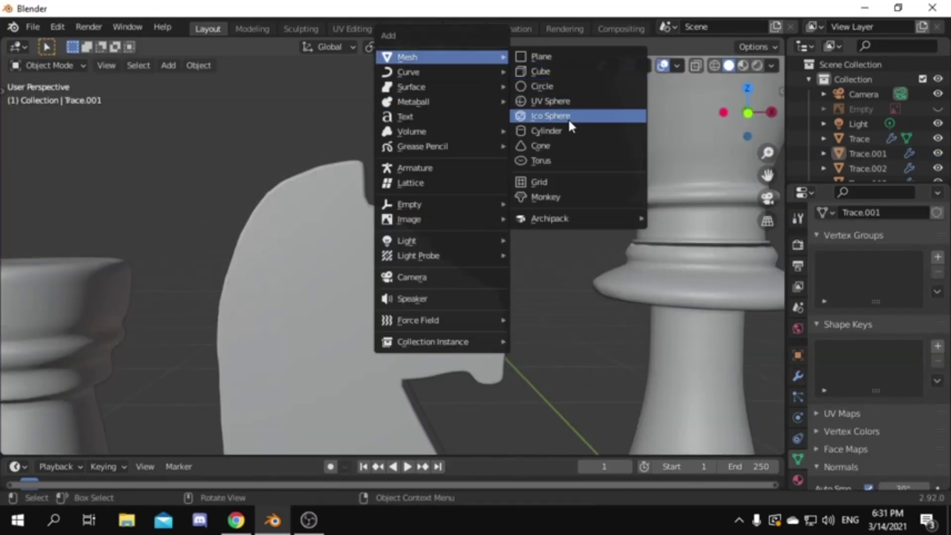
pyautogui.click(565, 100)
pyautogui.press('s')
pyautogui.click(531, 345)
pyautogui.press('s')
pyautogui.click(441, 281)
# Rotate the eye sphere 90° about the X axis.
pyautogui.press('r')
pyautogui.press('x')
pyautogui.press('9')
pyautogui.press('0')
pyautogui.press('Return')
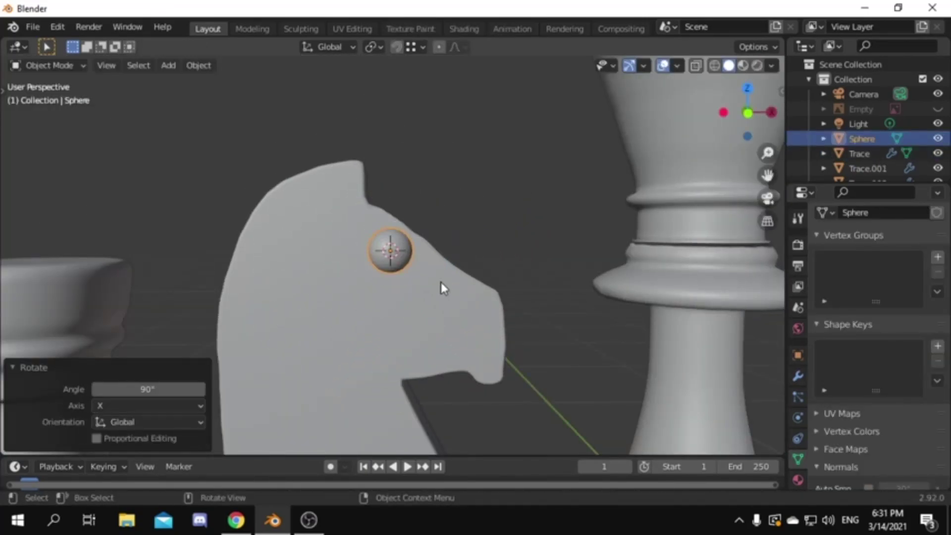
# Scale the eye sphere down to about 0.557 and flatten it along the Y axis.
pyautogui.scroll(5, 441, 282)
pyautogui.press('s')
pyautogui.click(461, 303)
pyautogui.moveTo(462, 303); pyautogui.dragTo(607, 368, button='middle')
pyautogui.press('s')
pyautogui.press('y')
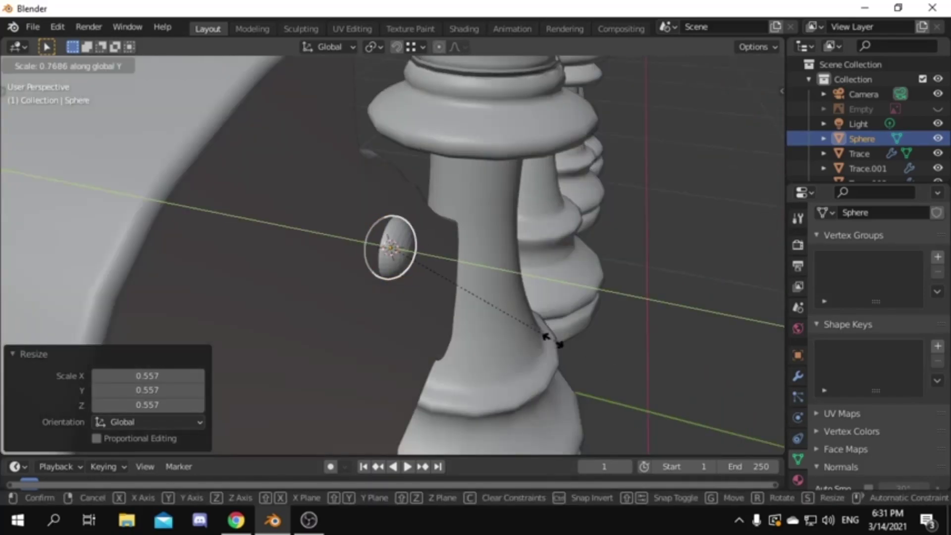
pyautogui.click(534, 328)
pyautogui.rightClick(628, 211)
pyautogui.click(628, 211)
pyautogui.click(629, 211)
# Duplicate the flattened eye along the Y axis onto the opposite side of the knight's head.
pyautogui.scroll(-3, 505, 300)
pyautogui.moveTo(505, 300); pyautogui.dragTo(471, 336, button='middle')
pyautogui.hotkey('shift', 'd')
pyautogui.press('y')
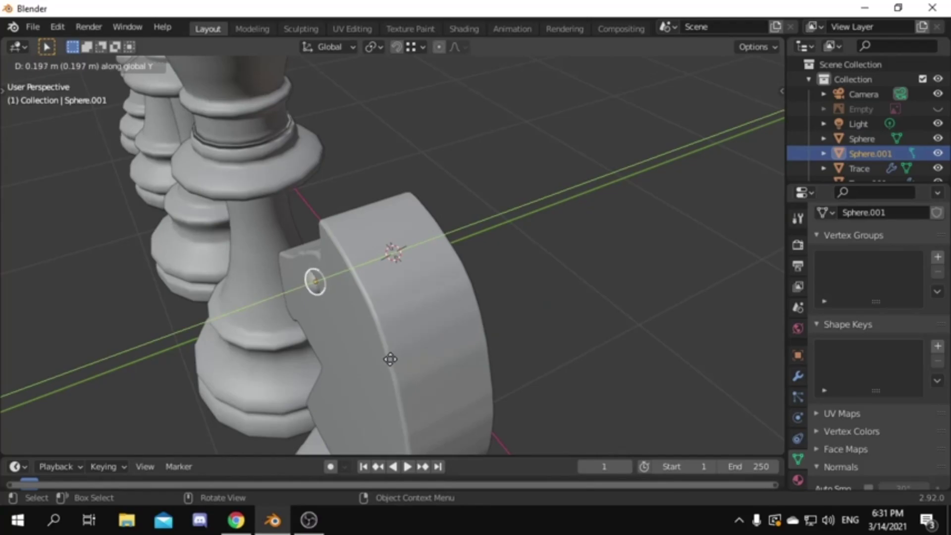
pyautogui.click(391, 355)
# Join both eyes with the knight's head into one object.
pyautogui.keyDown('shift'); pyautogui.click(374, 296); pyautogui.keyUp('shift')
pyautogui.moveTo(374, 296); pyautogui.dragTo(278, 292, button='middle')
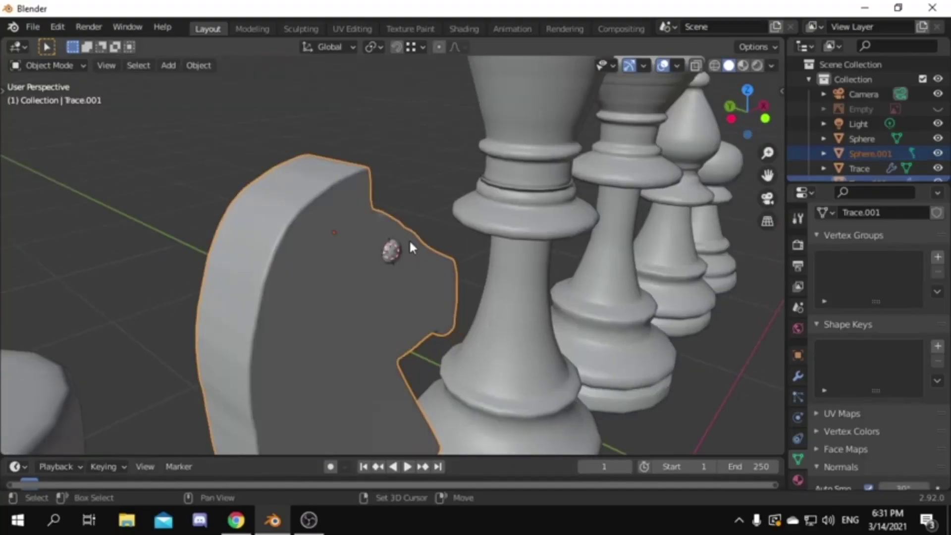
pyautogui.keyDown('shift'); pyautogui.click(384, 249); pyautogui.keyUp('shift')
pyautogui.hotkey('ctrl', 'j')
pyautogui.click(139, 227)
# Add a cube for the chessboard, reset its location to the world origin and hide all other objects.
pyautogui.scroll(-6, 138, 227)
pyautogui.moveTo(549, 379)
pyautogui.mouseDown(button='middle')
pyautogui.moveTo(461, 360)
pyautogui.moveTo(387, 268)
pyautogui.moveTo(478, 349)
pyautogui.moveTo(477, 359)
pyautogui.mouseUp(button='middle')
pyautogui.scroll(-4, 349, 260)
pyautogui.moveTo(567, 208); pyautogui.dragTo(551, 210, button='middle')
pyautogui.hotkey('shift', 'a')
pyautogui.moveTo(567, 203)
pyautogui.click(643, 217)
pyautogui.hotkey('alt', 'g')
pyautogui.hotkey('shift', 'h')
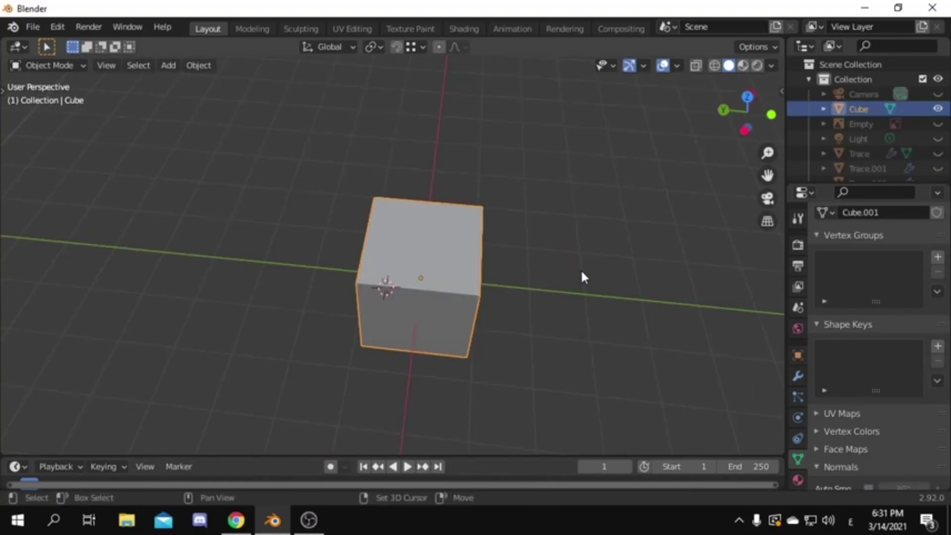
# Flatten the cube to 0.1 along the Z axis and adjust its height along Z.
pyautogui.press('KP_1')
pyautogui.scroll(3, 582, 182)
pyautogui.write('sz')
pyautogui.write('0.1')
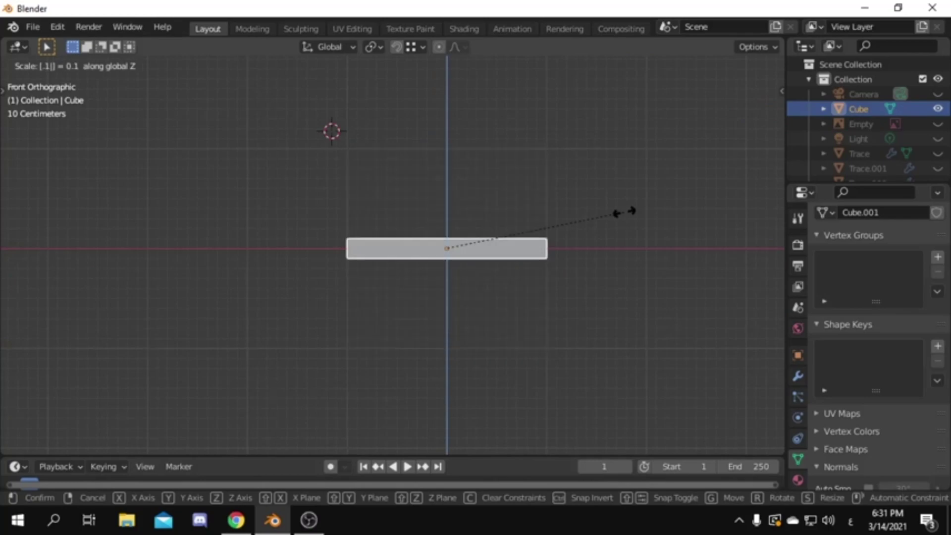
pyautogui.press('Return')
pyautogui.keyDown('shift'); pyautogui.moveTo(624, 216); pyautogui.dragTo(550, 256, button='middle'); pyautogui.keyUp('shift')
pyautogui.scroll(3, 635, 315)
pyautogui.scroll(1, 634, 315)
pyautogui.press('g')
pyautogui.press('z')
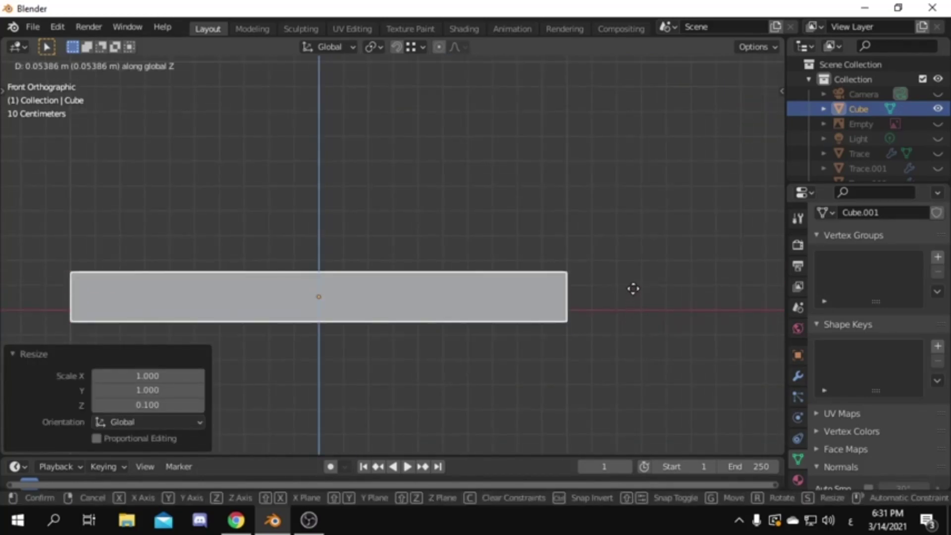
pyautogui.click(603, 298)
# Divide the slab into an 8 × 8 grid with seven loop cuts in each direction.
pyautogui.press('Tab')
pyautogui.moveTo(604, 299); pyautogui.dragTo(471, 357, button='middle')
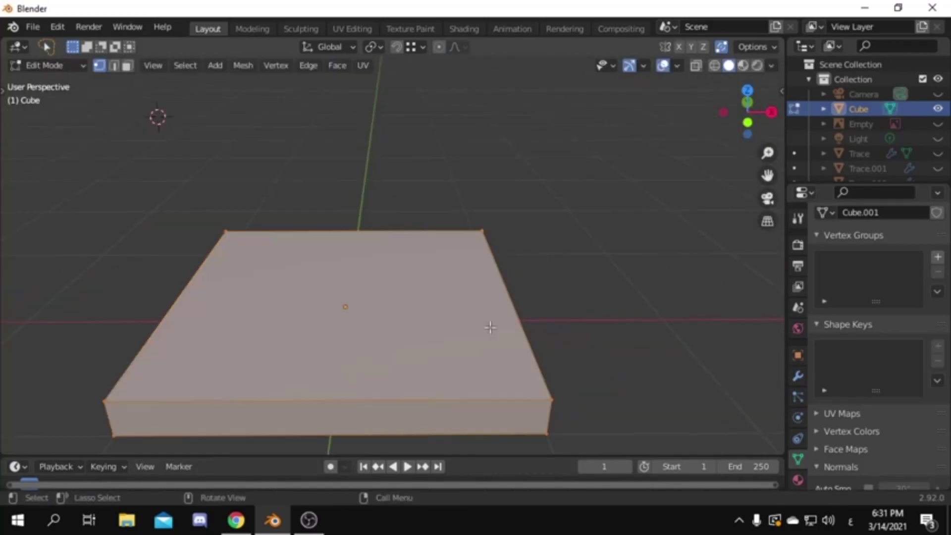
pyautogui.scroll(-3, 471, 357)
pyautogui.hotkey('ctrl', 'r')
pyautogui.click(435, 328)
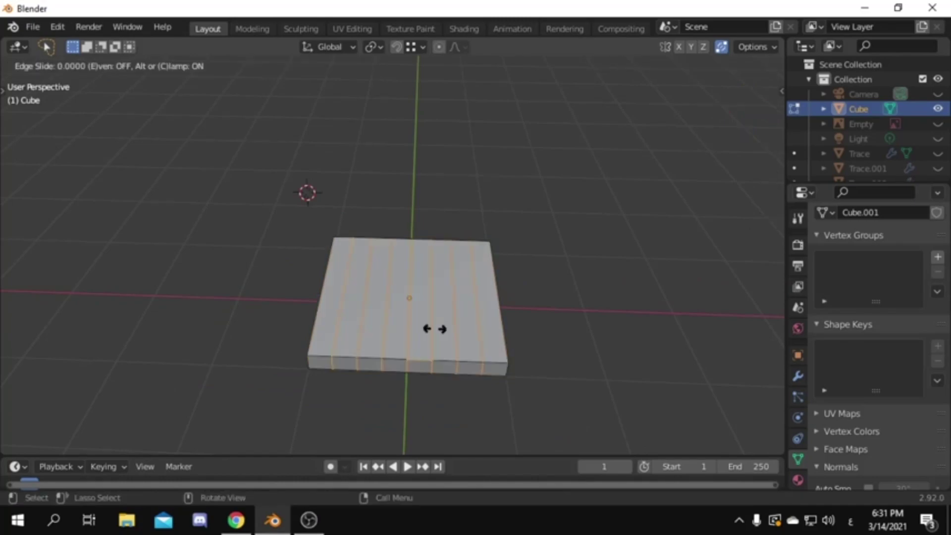
pyautogui.rightClick(428, 325)
pyautogui.moveTo(428, 325); pyautogui.dragTo(531, 333, button='middle')
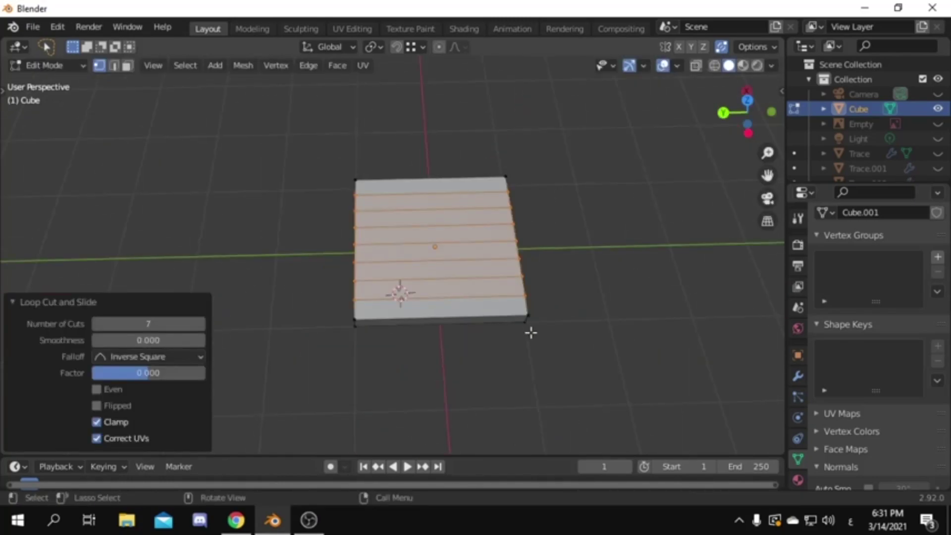
pyautogui.click(460, 307)
pyautogui.rightClick(463, 307)
pyautogui.press('Return')
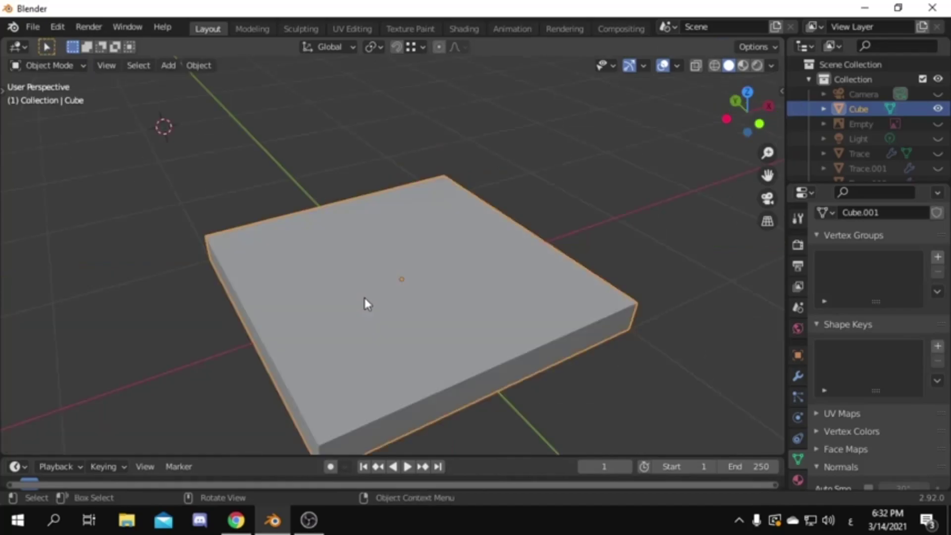
# Turn on the wireframe overlay so the board's grid edges are drawn.
pyautogui.press('q')
pyautogui.click(413, 259)
pyautogui.scroll(-2, 485, 264)
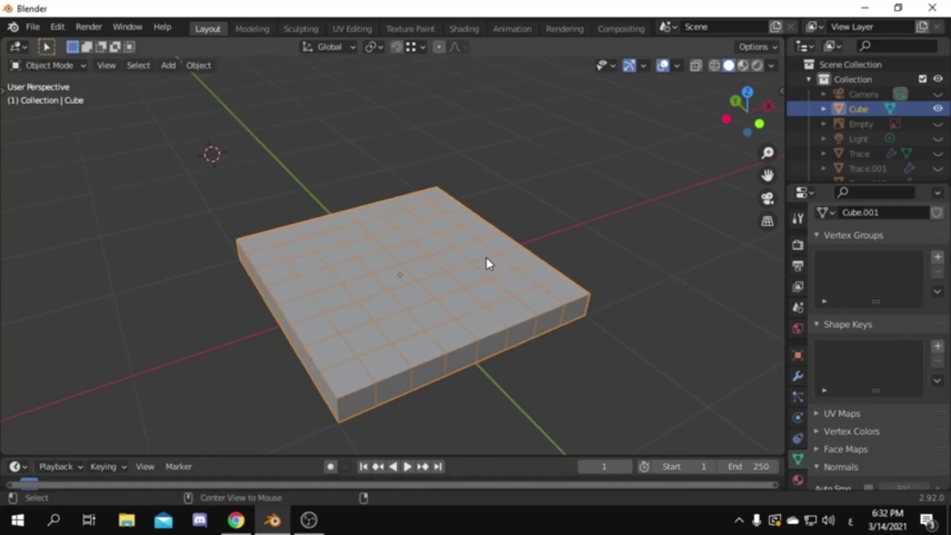
# Unhide all objects and join the knight's head with its base.
pyautogui.hotkey('alt', 'h')
pyautogui.hotkey('alt', 'a')
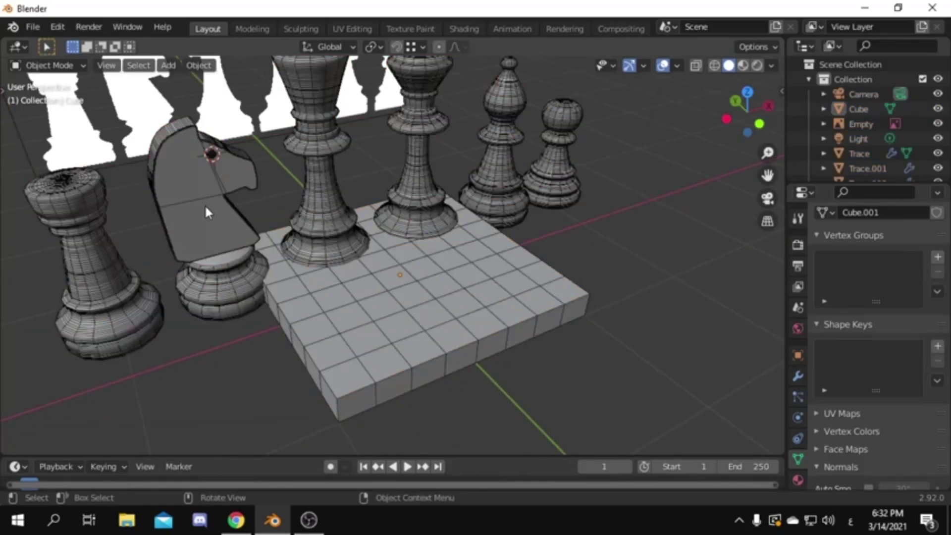
pyautogui.click(206, 208)
pyautogui.keyDown('shift'); pyautogui.click(231, 278); pyautogui.keyUp('shift')
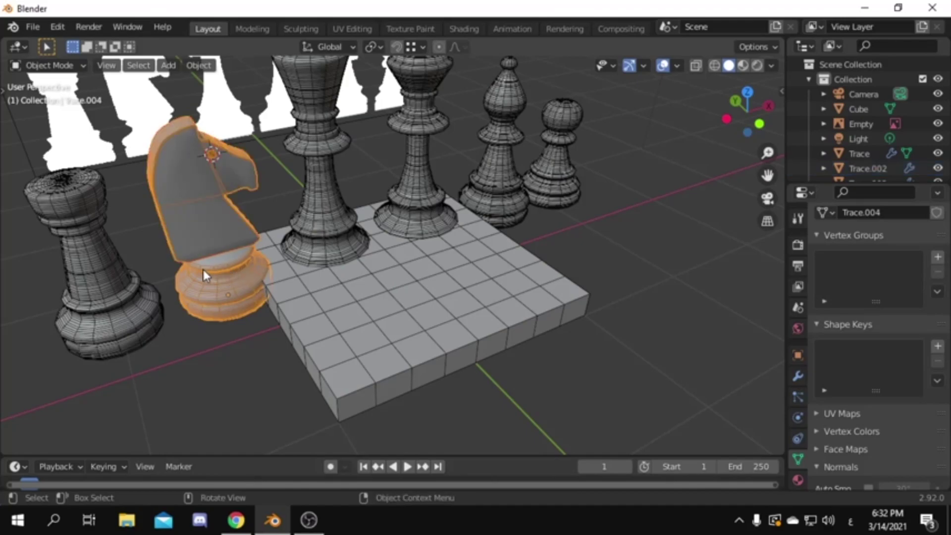
# Select all six chess pieces and scale them down together towards board size.
pyautogui.click(101, 270)
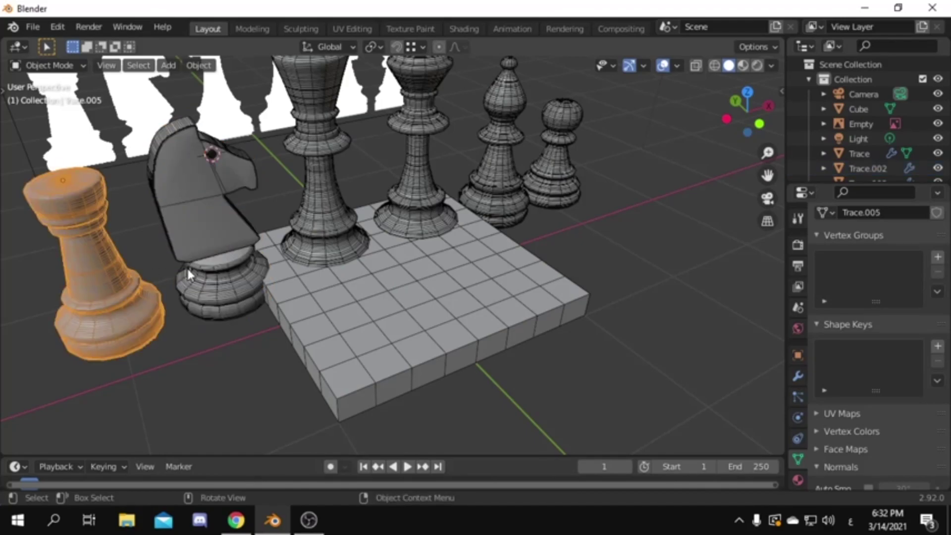
pyautogui.moveTo(337, 288); pyautogui.dragTo(368, 301, button='middle')
pyautogui.scroll(1, 368, 301)
pyautogui.keyDown('shift'); pyautogui.click(317, 255); pyautogui.keyUp('shift')
pyautogui.keyDown('shift'); pyautogui.click(225, 341); pyautogui.keyUp('shift')
pyautogui.keyDown('shift'); pyautogui.click(402, 200); pyautogui.keyUp('shift')
pyautogui.keyDown('shift'); pyautogui.click(488, 137); pyautogui.keyUp('shift')
pyautogui.keyDown('shift'); pyautogui.click(525, 130); pyautogui.keyUp('shift')
pyautogui.press('s')
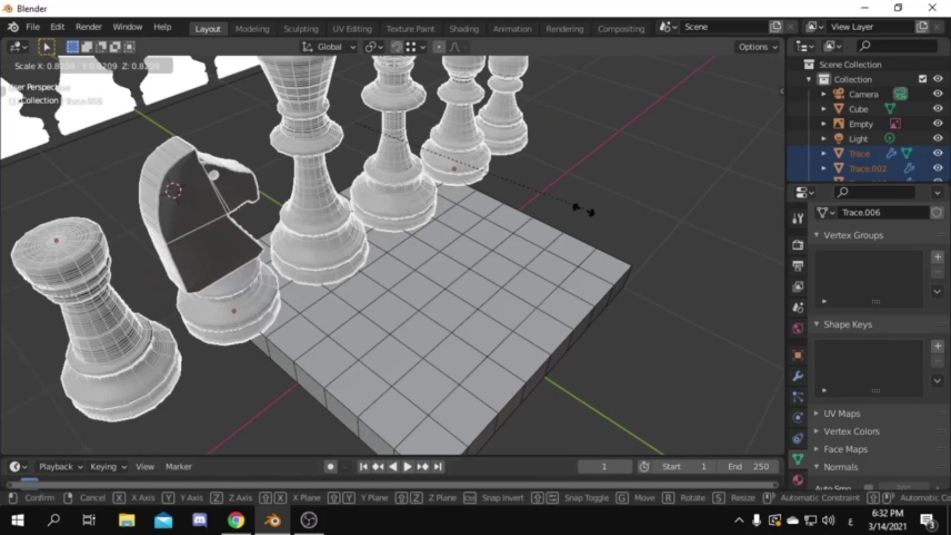
pyautogui.click(456, 208)
# From the top view, move the pieces over the board and scale them to fit its squares.
pyautogui.press('KP_7')
pyautogui.keyDown('shift'); pyautogui.moveTo(509, 258); pyautogui.dragTo(504, 292, button='middle'); pyautogui.keyUp('shift')
pyautogui.press('g')
pyautogui.click(474, 292)
pyautogui.scroll(3, 476, 293)
pyautogui.press('s')
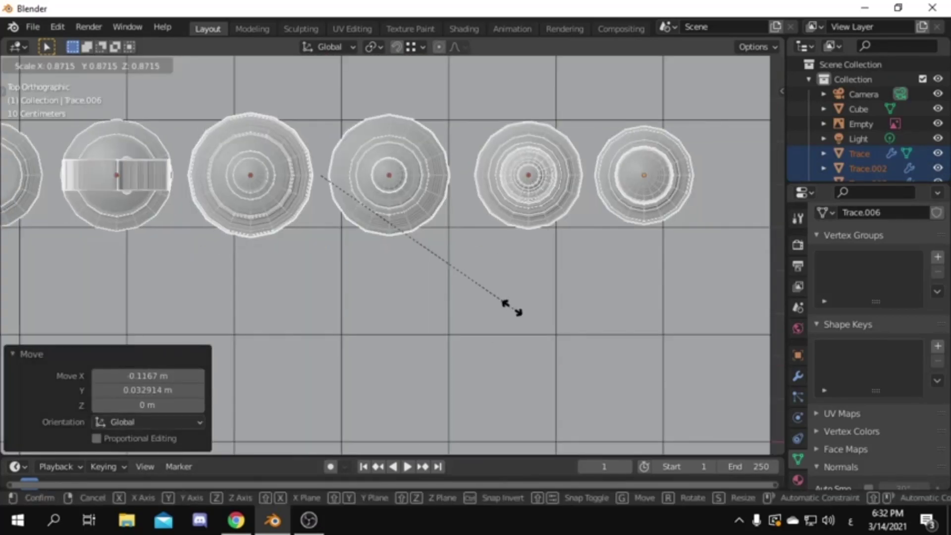
pyautogui.click(512, 308)
pyautogui.press('g')
pyautogui.click(494, 279)
pyautogui.press('s')
pyautogui.click(502, 286)
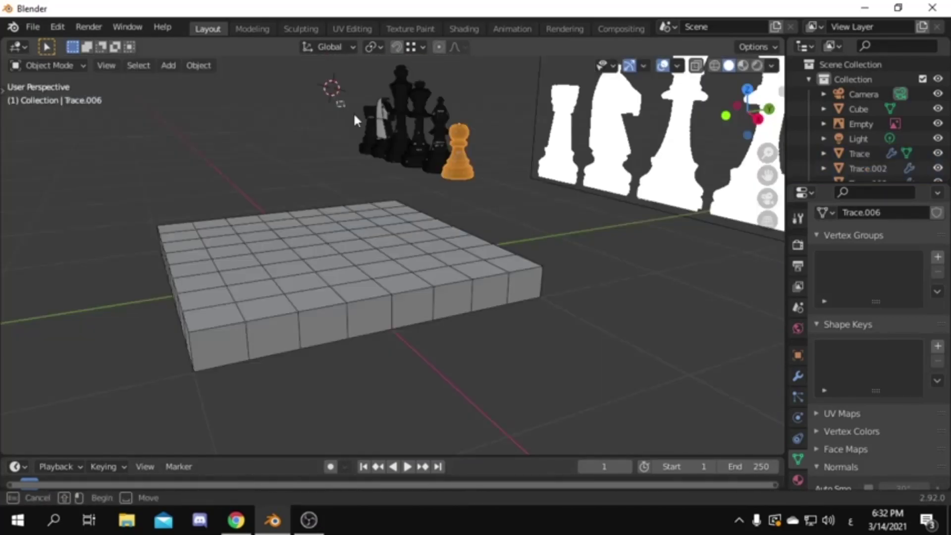
# Lower all the chess pieces along the Z axis until they rest on the board's surface.
pyautogui.moveTo(353, 114); pyautogui.dragTo(468, 166)
pyautogui.press('g')
pyautogui.press('z')
pyautogui.click(471, 241)
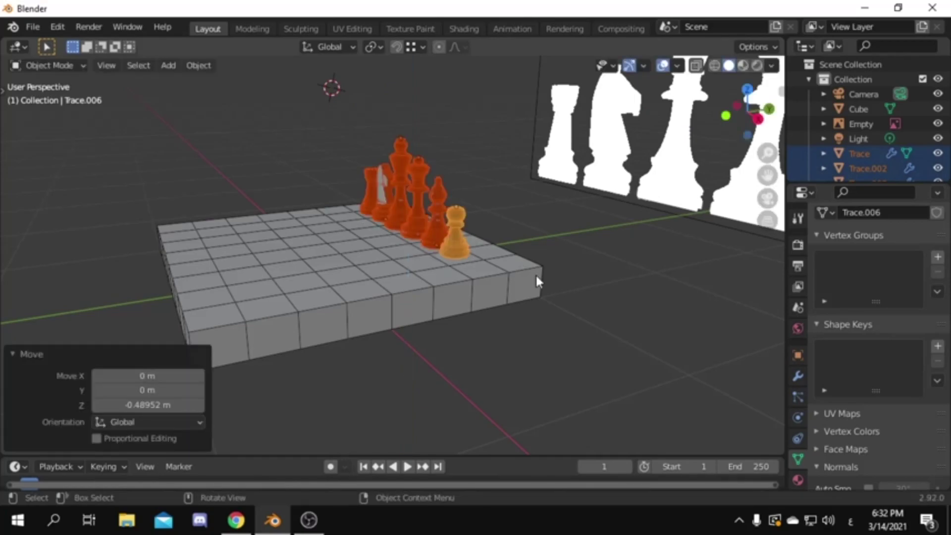
pyautogui.scroll(5, 474, 257)
pyautogui.press('z')
pyautogui.click(466, 265)
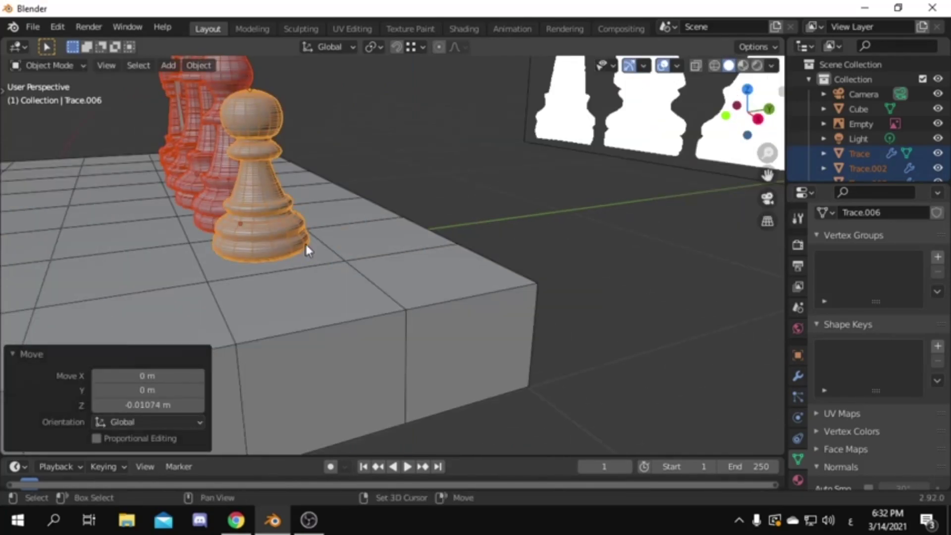
# Move the rook, knight, king, queen and bishop along the Y axis into the board's outermost row.
pyautogui.keyDown('shift'); pyautogui.moveTo(306, 242); pyautogui.dragTo(446, 292, button='middle'); pyautogui.keyUp('shift')
pyautogui.scroll(-3, 522, 250)
pyautogui.click(524, 250)
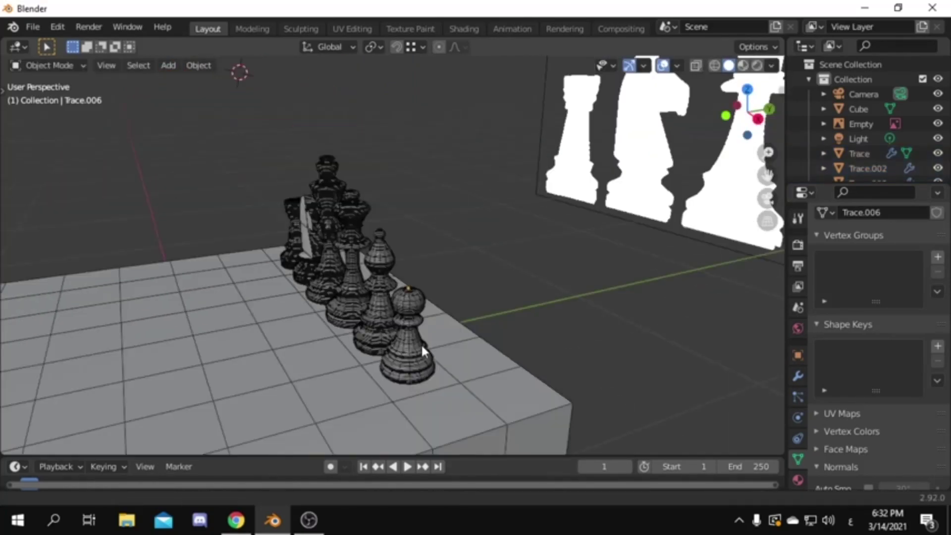
pyautogui.click(421, 343)
pyautogui.press('KP_7')
pyautogui.click(375, 243)
pyautogui.keyDown('shift'); pyautogui.click(304, 245); pyautogui.keyUp('shift')
pyautogui.keyDown('shift'); pyautogui.click(226, 246); pyautogui.keyUp('shift')
pyautogui.keyDown('shift'); pyautogui.click(147, 248); pyautogui.keyUp('shift')
pyautogui.keyDown('shift'); pyautogui.click(78, 241); pyautogui.keyUp('shift')
pyautogui.press('g')
pyautogui.press('y')
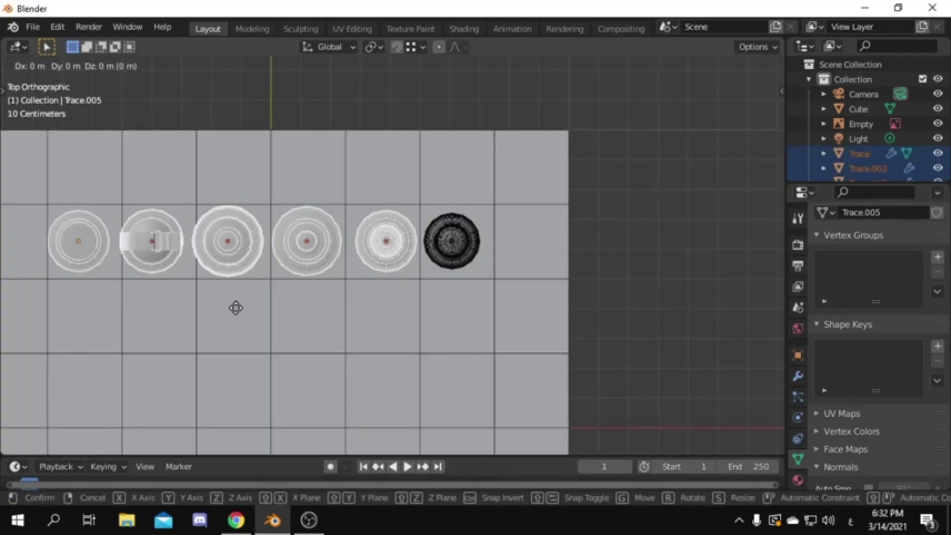
pyautogui.click(307, 239)
# Shift the pawn about 0.017 m along the X axis to centre it in its square.
pyautogui.scroll(1, 425, 239)
pyautogui.keyDown('shift'); pyautogui.moveTo(425, 239); pyautogui.dragTo(431, 268, button='middle'); pyautogui.keyUp('shift')
pyautogui.click(480, 279)
pyautogui.press('g')
pyautogui.press('x')
pyautogui.click(487, 280)
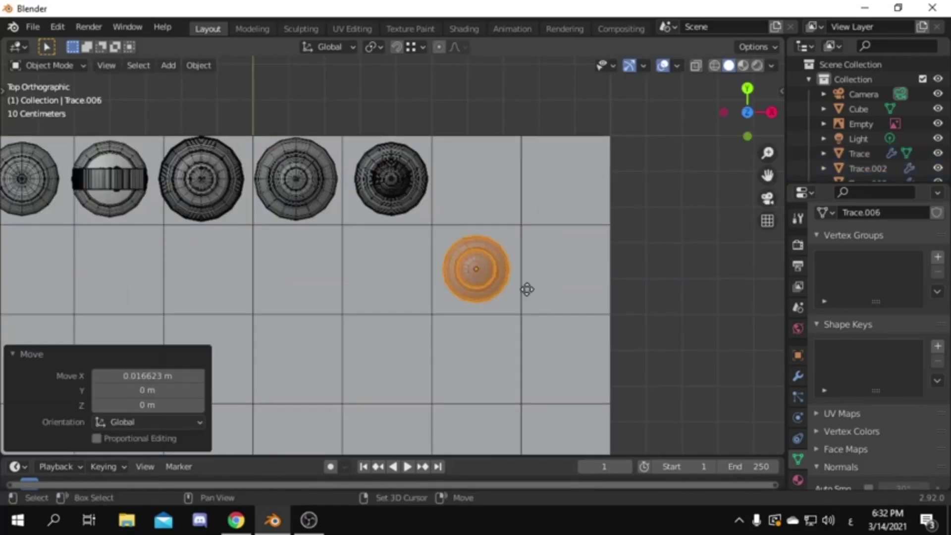
# Duplicate the pawn three times along the X axis into separate second-row squares and adjust the last copy's position.
pyautogui.hotkey('shift', 'd')
pyautogui.press('x')
pyautogui.click(611, 278)
pyautogui.hotkey('shift', 'd')
pyautogui.press('x')
pyautogui.click(440, 285)
pyautogui.scroll(-1, 440, 285)
pyautogui.keyDown('shift'); pyautogui.moveTo(479, 296); pyautogui.dragTo(610, 295, button='middle'); pyautogui.keyUp('shift')
pyautogui.hotkey('shift', 'd')
pyautogui.press('x')
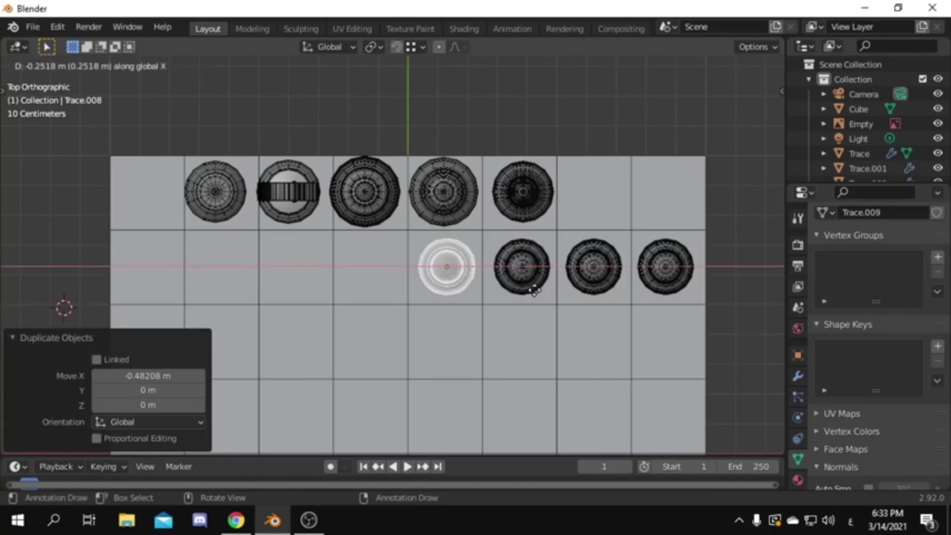
pyautogui.click(531, 288)
pyautogui.press('g')
pyautogui.press('x')
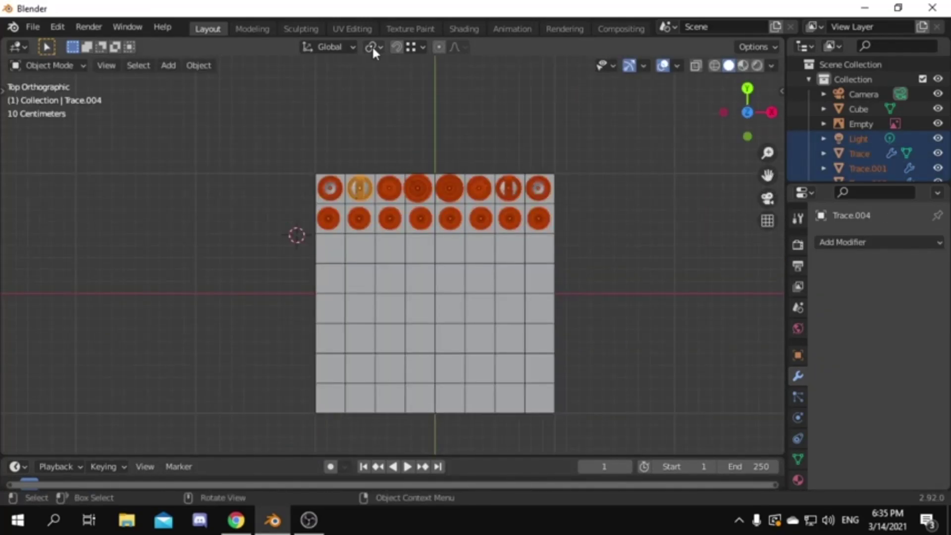
# Reset the 3D cursor to the origin, duplicate the full set in place and mirror the copy along the Y axis.
pyautogui.hotkey('shift', 'c')
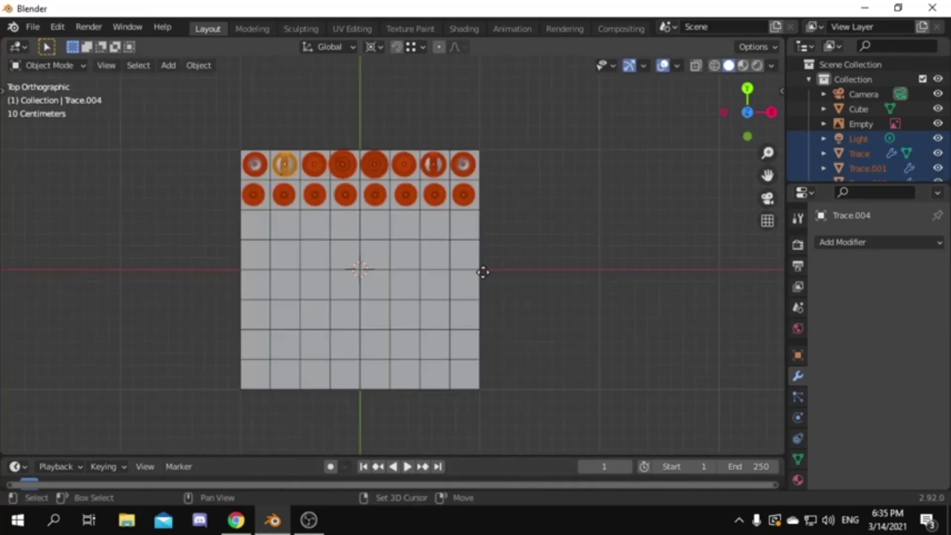
pyautogui.hotkey('shift', 'd')
pyautogui.rightClick(564, 276)
pyautogui.hotkey('ctrl', 'm')
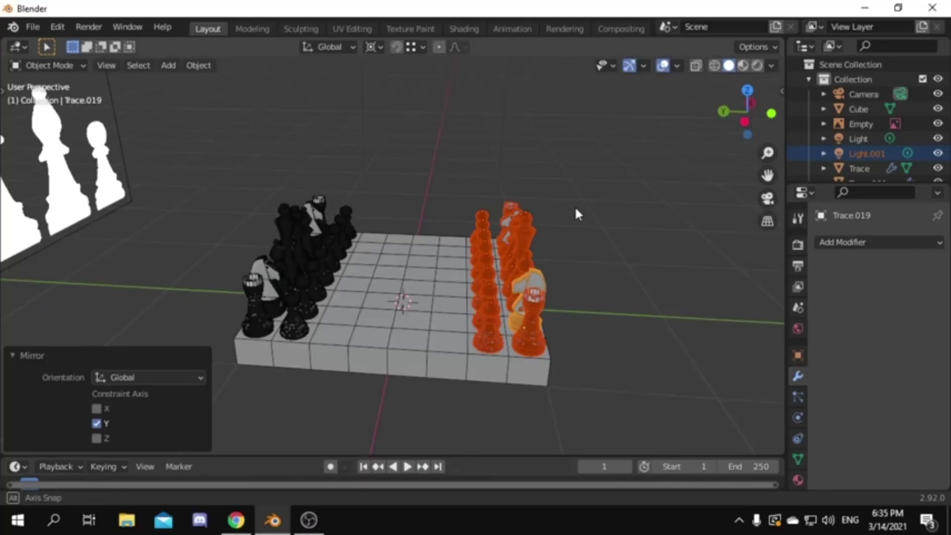
# Switch the viewport to Material Preview shading and turn off the wireframe overlay.
pyautogui.scroll(1, 612, 309)
pyautogui.press('q')
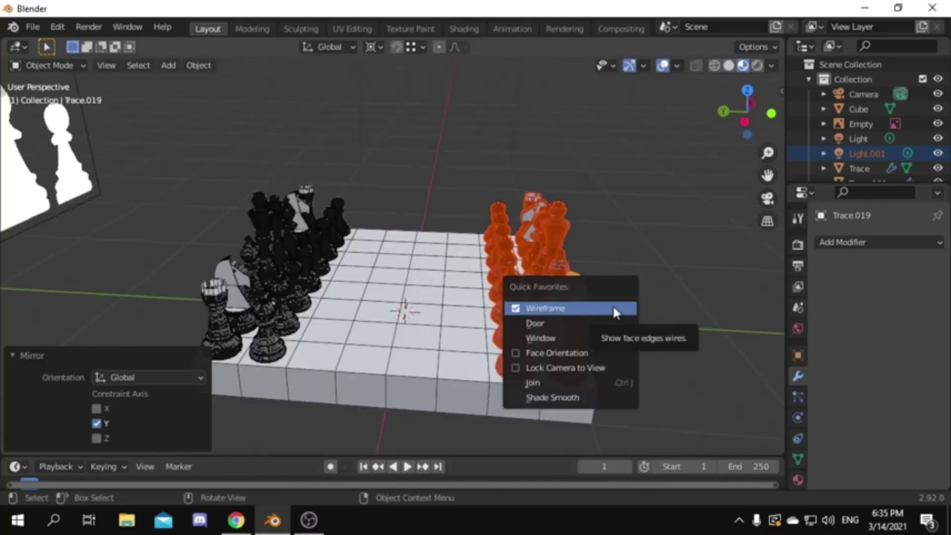
pyautogui.click(614, 309)
# Delete the chess silhouette reference image.
pyautogui.moveTo(442, 272); pyautogui.dragTo(431, 272, button='middle')
pyautogui.hotkey('alt', 'a')
pyautogui.click(40, 174)
pyautogui.press('x')
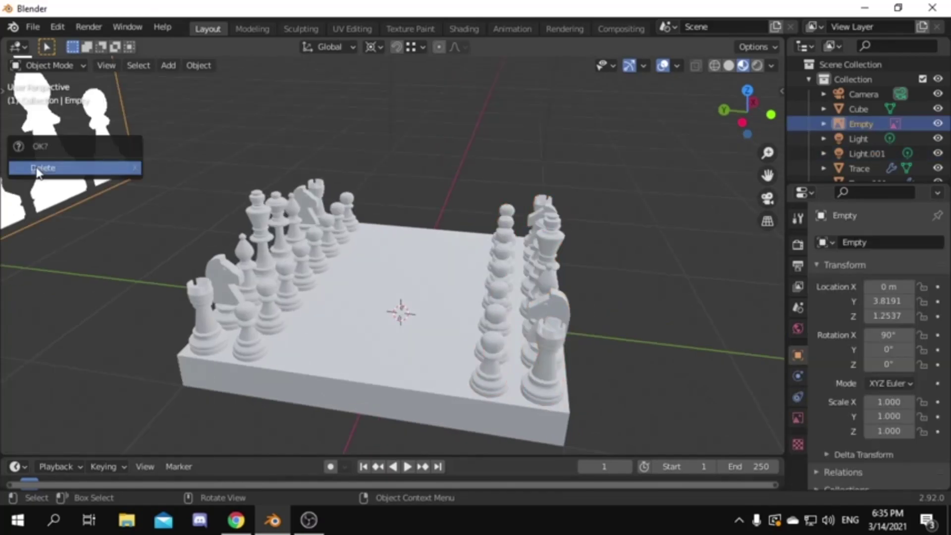
pyautogui.click(36, 169)
# Set the camera's lens type to Orthographic.
pyautogui.click(797, 417)
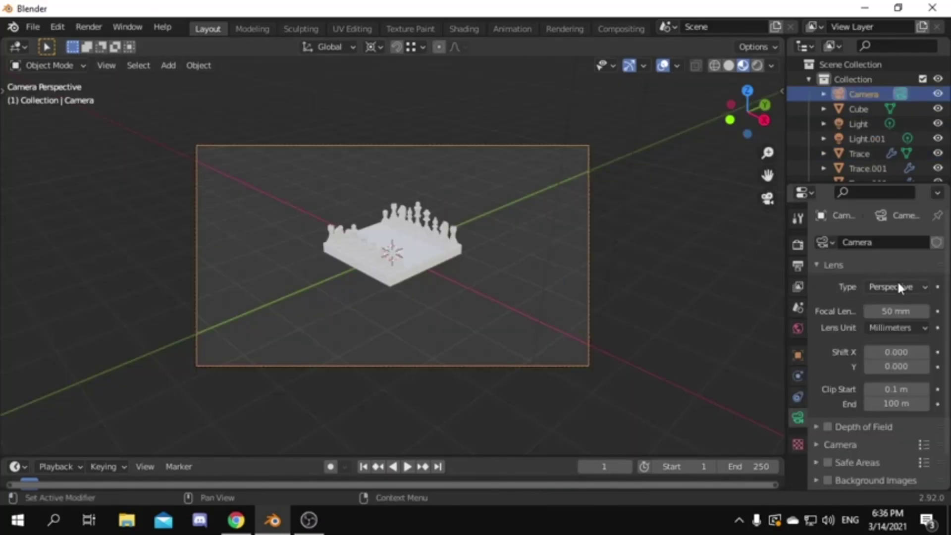
pyautogui.click(897, 287)
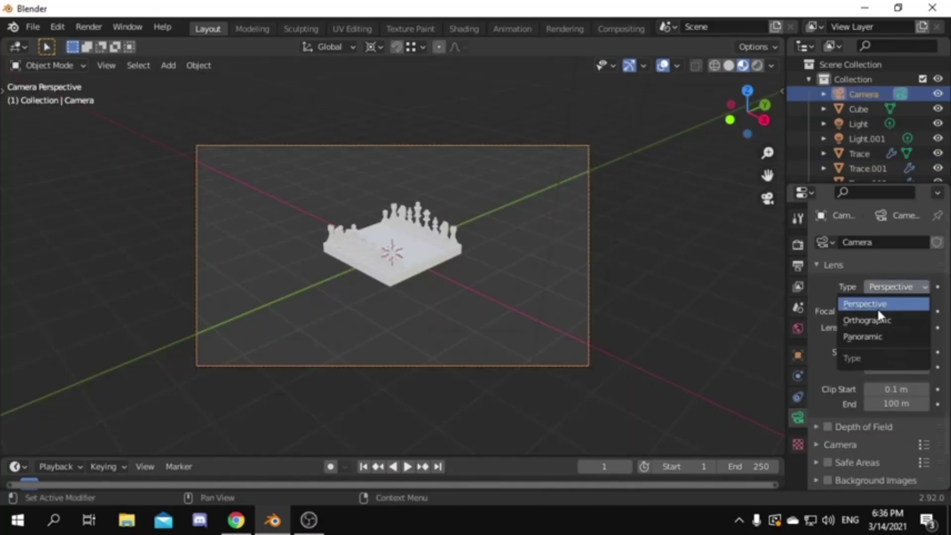
pyautogui.click(862, 319)
# Set the camera's rotation to 54° on X and 45° on Z.
pyautogui.click(798, 355)
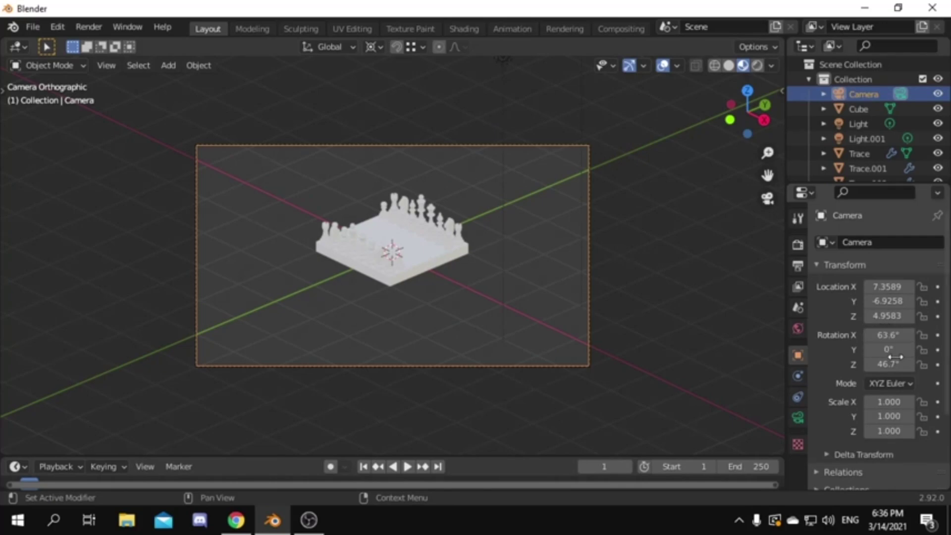
pyautogui.click(896, 331)
pyautogui.write('54')
pyautogui.press('Return')
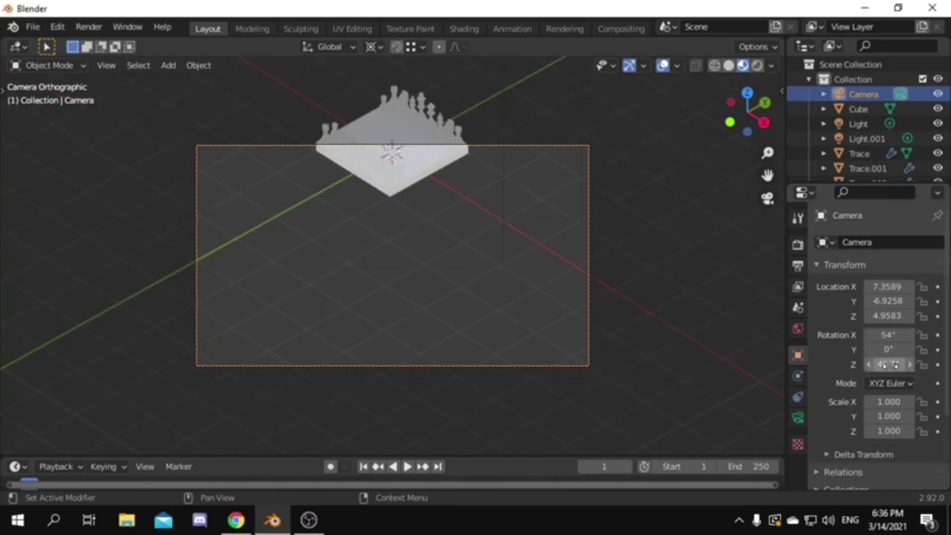
pyautogui.click(892, 365)
pyautogui.write('45')
pyautogui.press('Return')
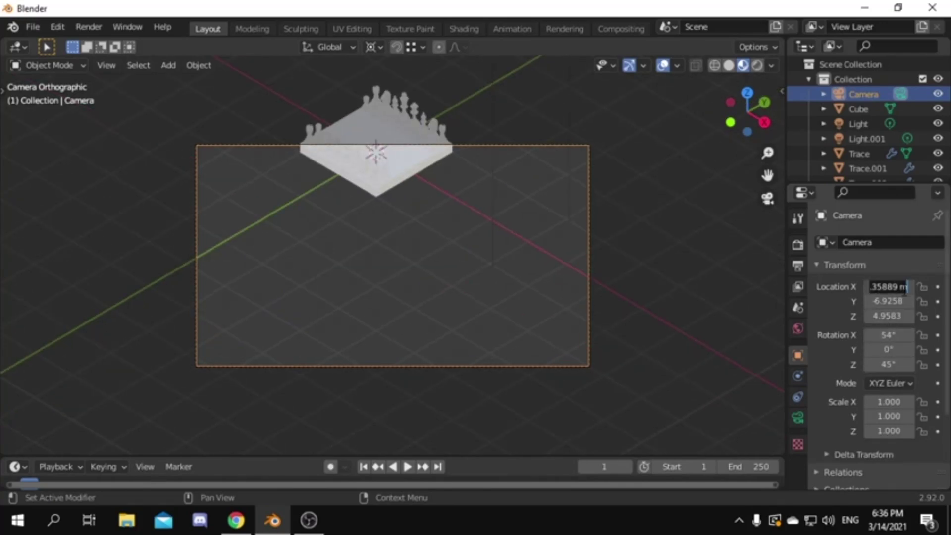
# Set the camera's location to 3 m on X, -3 m on Y and 3 m on Z.
pyautogui.write('3')
pyautogui.press('Return')
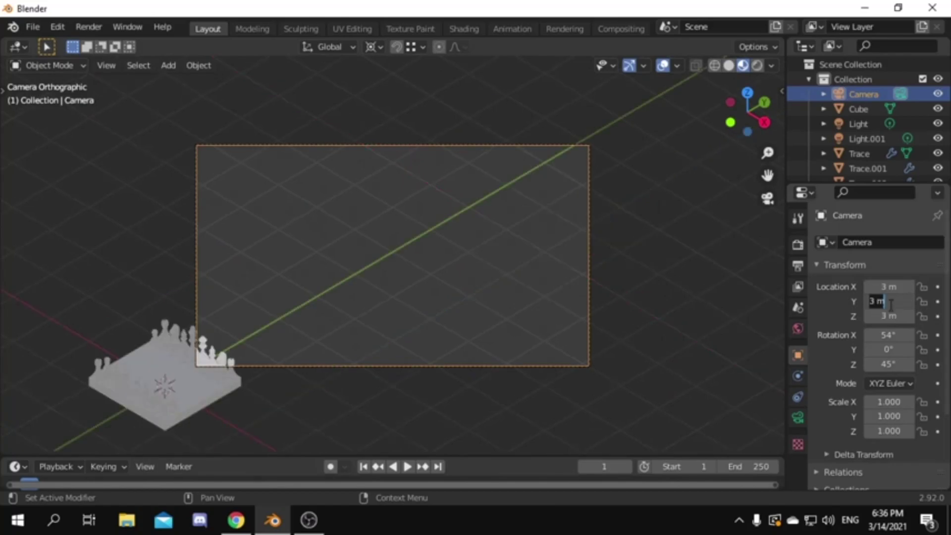
pyautogui.write('-')
pyautogui.press('Return')
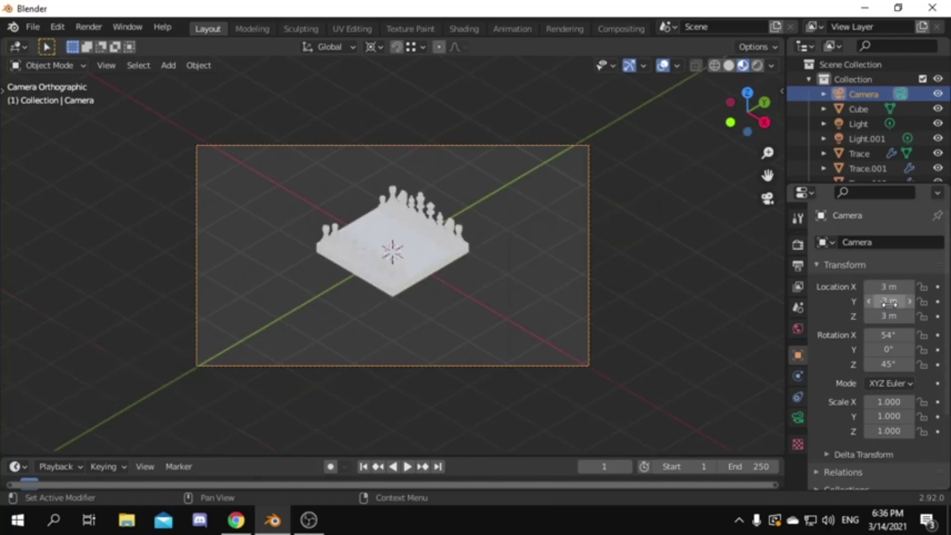
# Turn on the center composition guide in the camera's viewport display settings.
pyautogui.scroll(4, 592, 310)
pyautogui.scroll(-2, 633, 314)
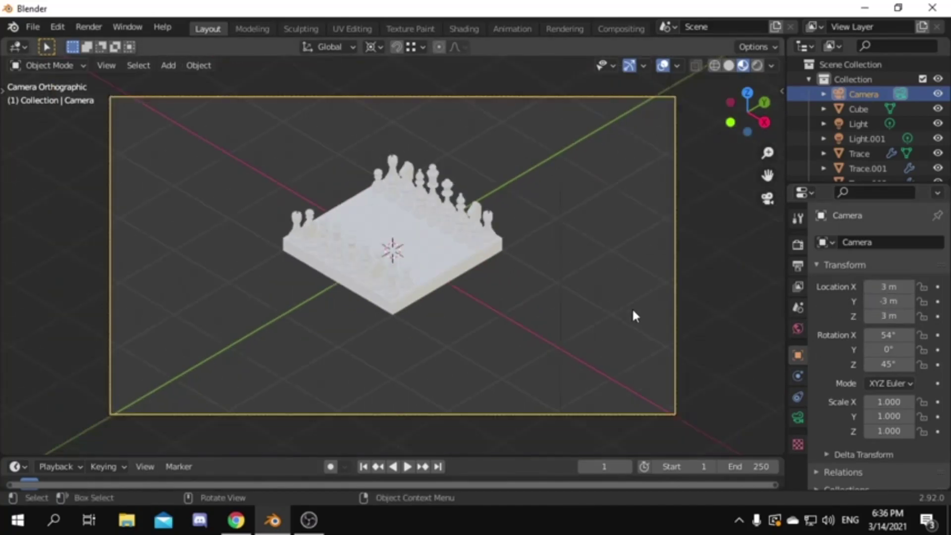
pyautogui.click(796, 419)
pyautogui.scroll(-2, 848, 408)
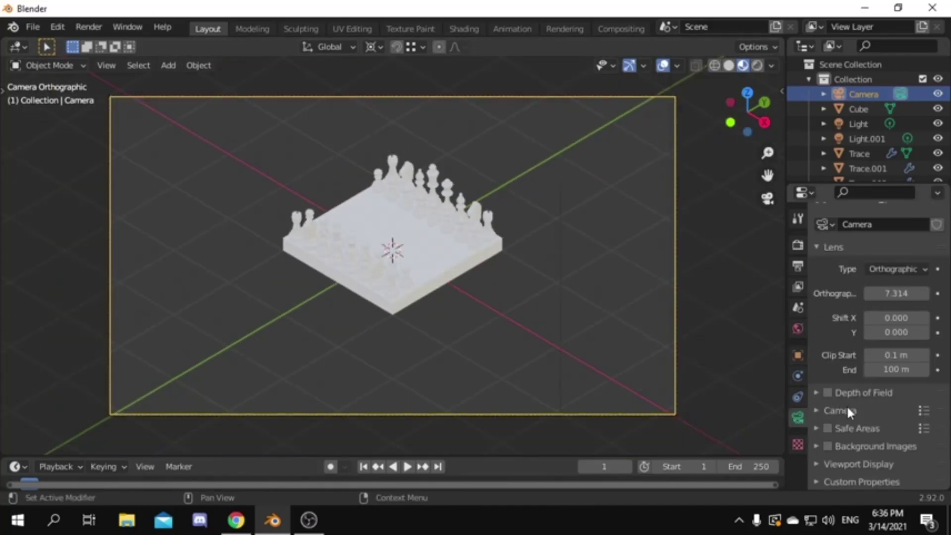
pyautogui.scroll(-5, 852, 459)
pyautogui.click(852, 463)
pyautogui.scroll(-4, 862, 453)
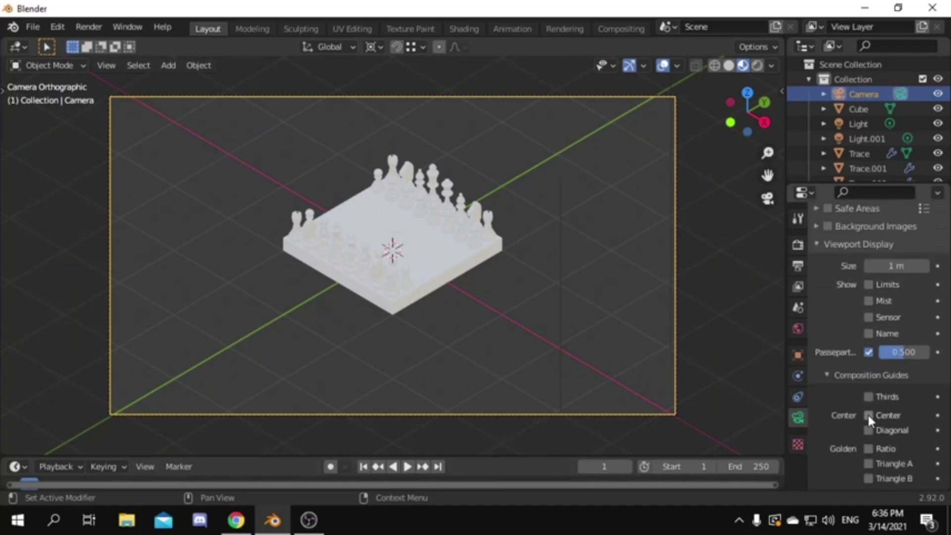
pyautogui.click(840, 376)
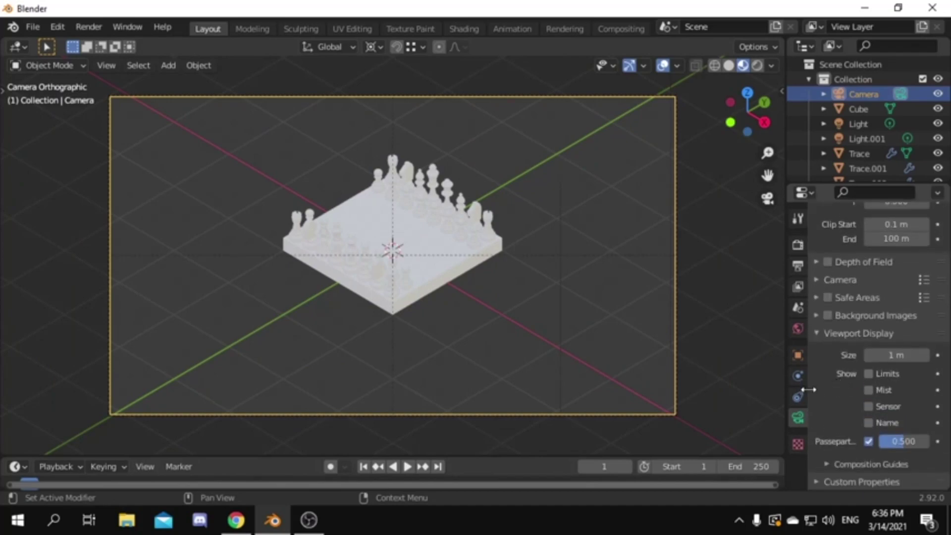
# Set the camera's Z location to 3.28 m so the chessboard sits around the center guides.
pyautogui.click(797, 356)
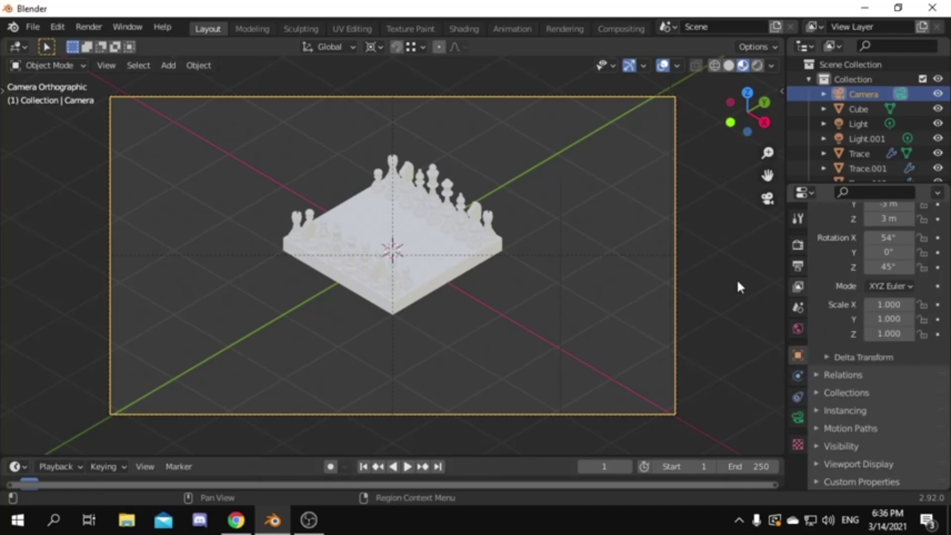
pyautogui.scroll(3, 718, 293)
pyautogui.scroll(4, 883, 307)
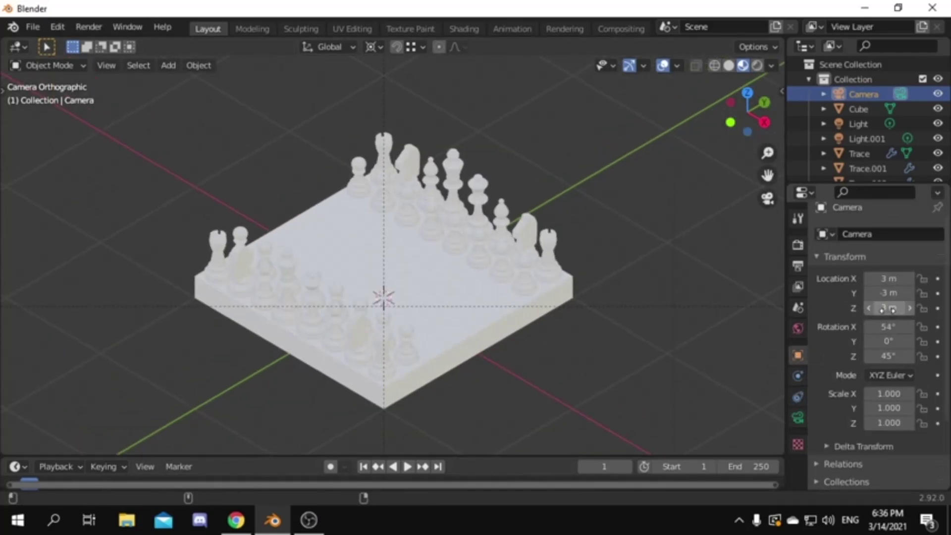
pyautogui.moveTo(887, 308); pyautogui.dragTo(933, 308)
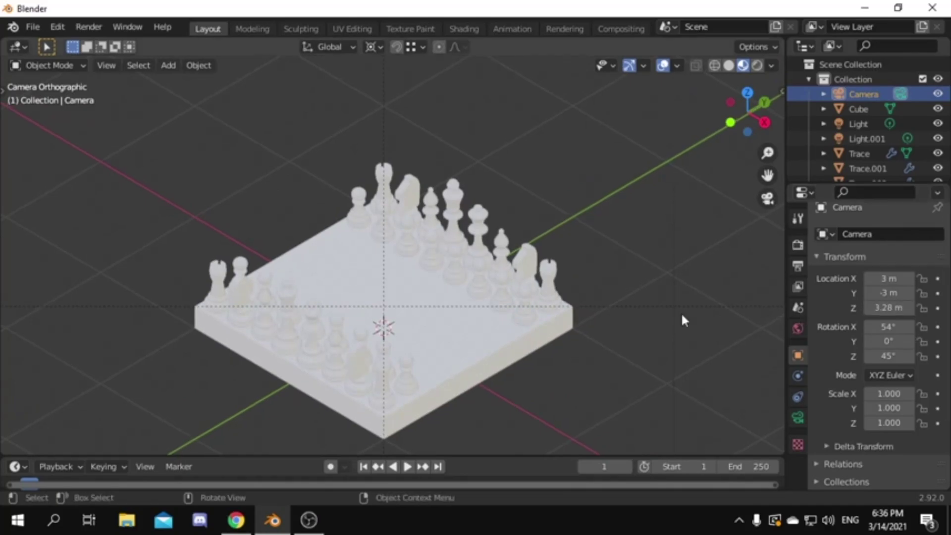
# Try orthographic scales of 3 and 4 for the camera and finally set the scale to 5.
pyautogui.scroll(-3, 682, 318)
pyautogui.click(798, 417)
pyautogui.click(906, 304)
pyautogui.write('3')
pyautogui.press('Return')
pyautogui.click(906, 304)
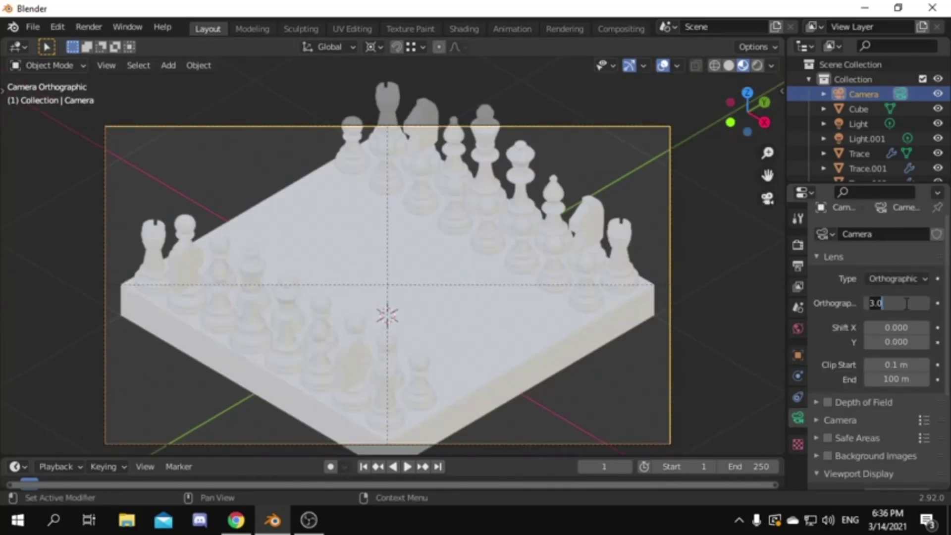
pyautogui.write('4')
pyautogui.press('Return')
pyautogui.click(904, 303)
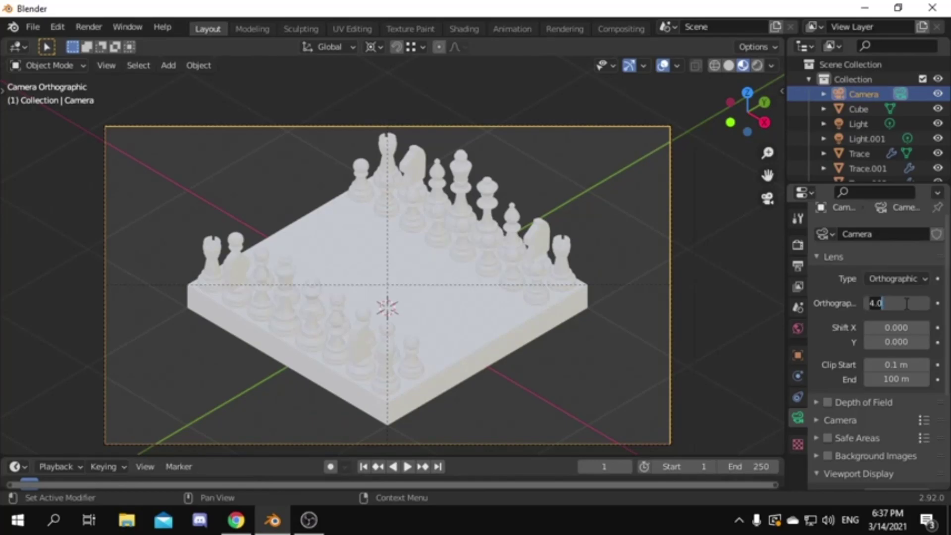
pyautogui.write('5')
pyautogui.press('Return')
# Add a plane under the chessboard and scale it up until it fills the whole camera frame.
pyautogui.click(73, 264)
pyautogui.hotkey('shift', 'a')
pyautogui.moveTo(631, 188)
pyautogui.click(674, 189)
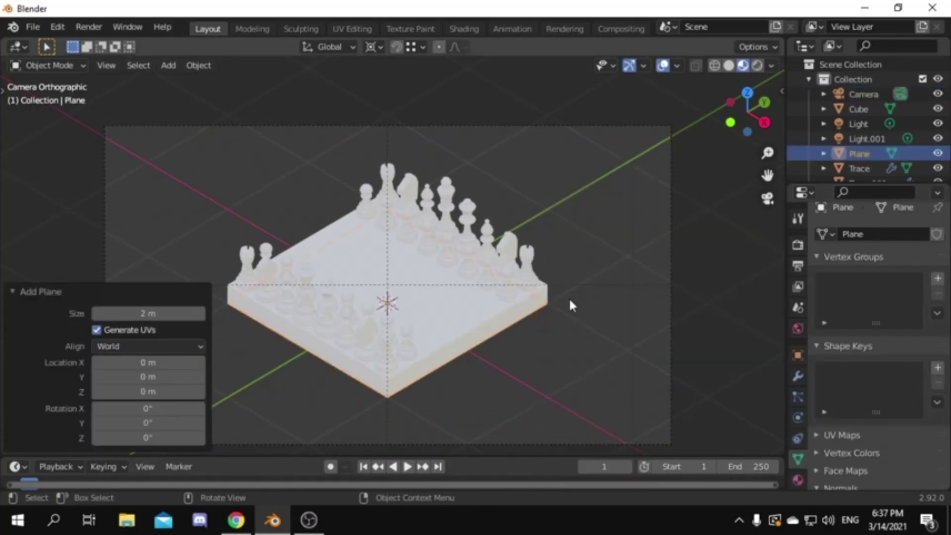
pyautogui.press('s')
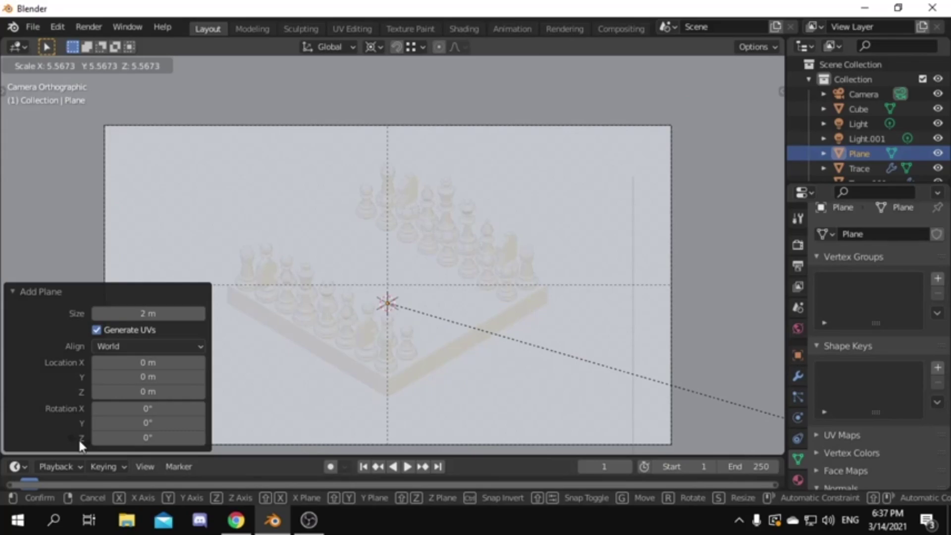
pyautogui.click(617, 370)
# Switch to the Shading workspace and assign the existing Material to the knight near the board's right corner.
pyautogui.click(463, 28)
pyautogui.press('KP_0')
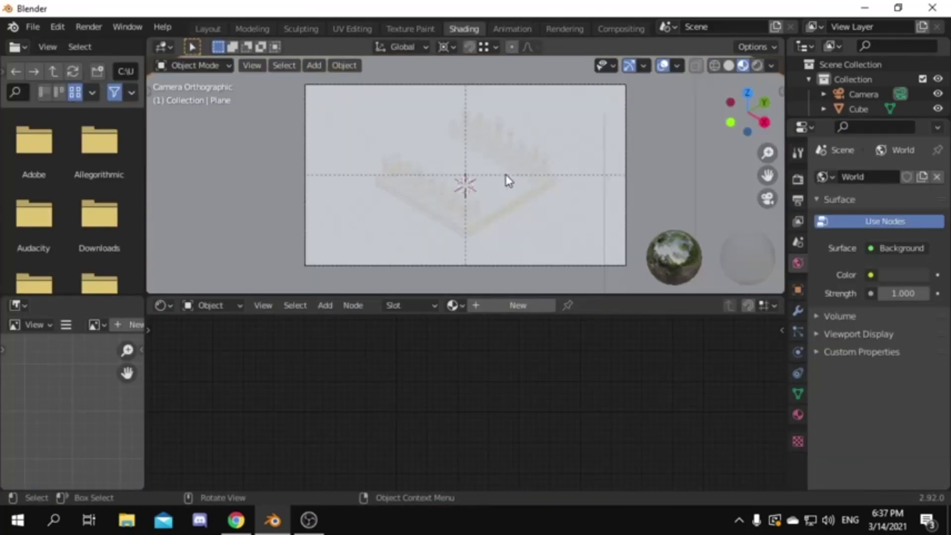
pyautogui.scroll(5, 506, 180)
pyautogui.keyDown('shift'); pyautogui.moveTo(478, 252); pyautogui.dragTo(475, 144, button='middle'); pyautogui.keyUp('shift')
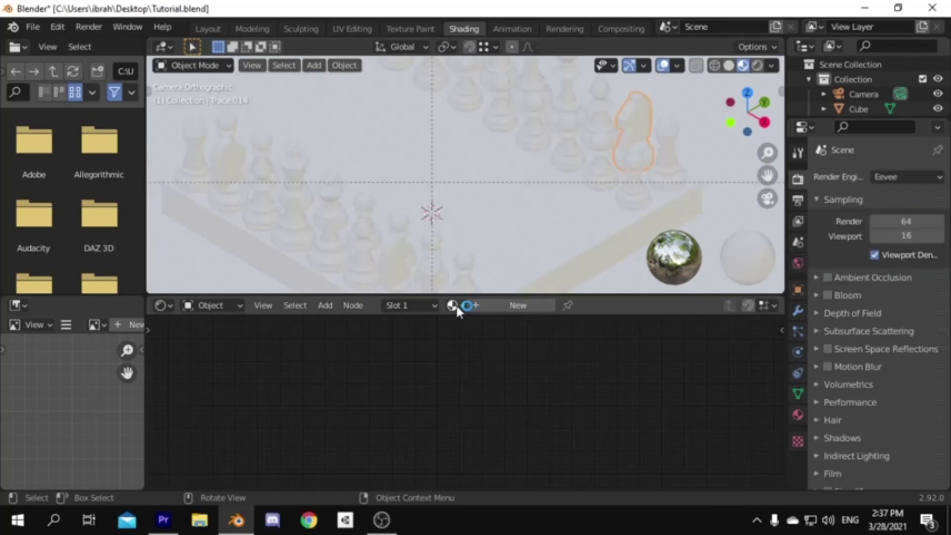
pyautogui.click(454, 305)
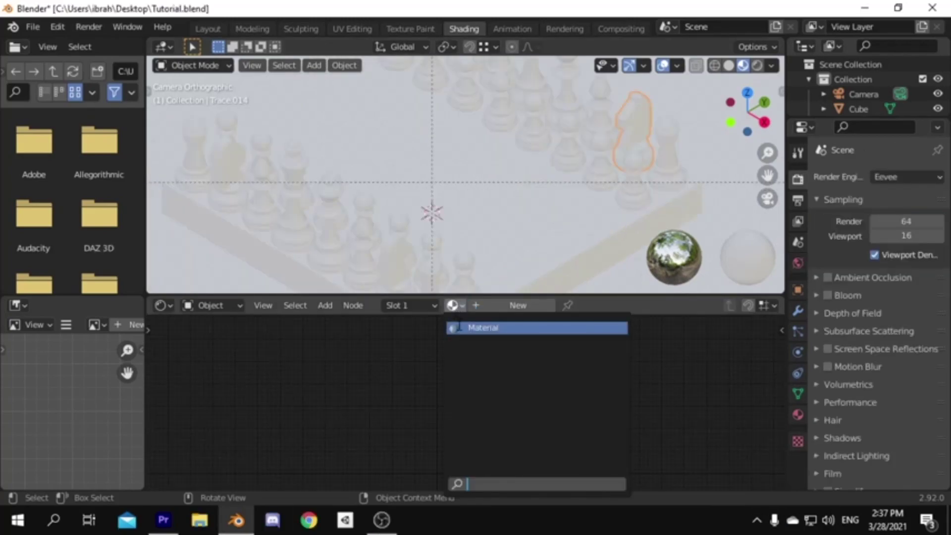
pyautogui.click(468, 328)
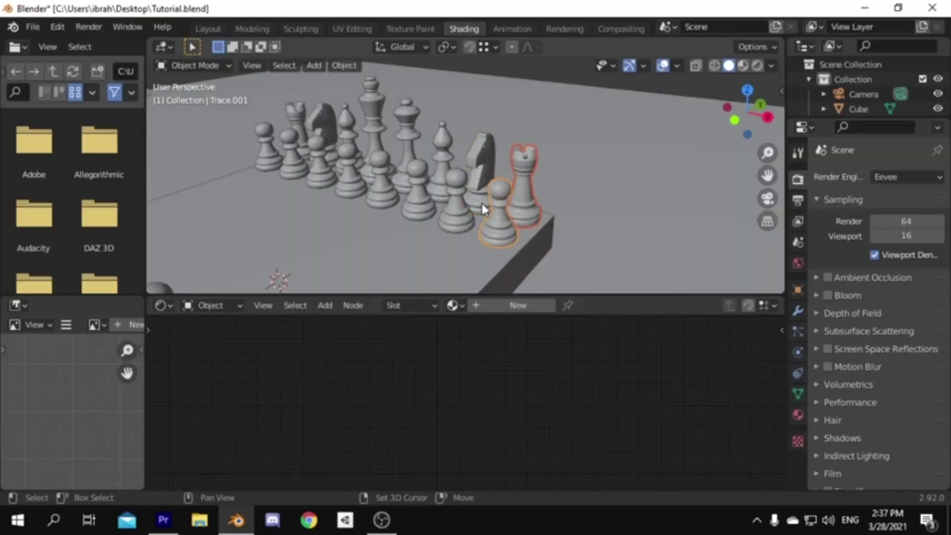
# Select the other pieces of the knight's side and link the knight's material to all of them.
pyautogui.press('z')
pyautogui.click(468, 281)
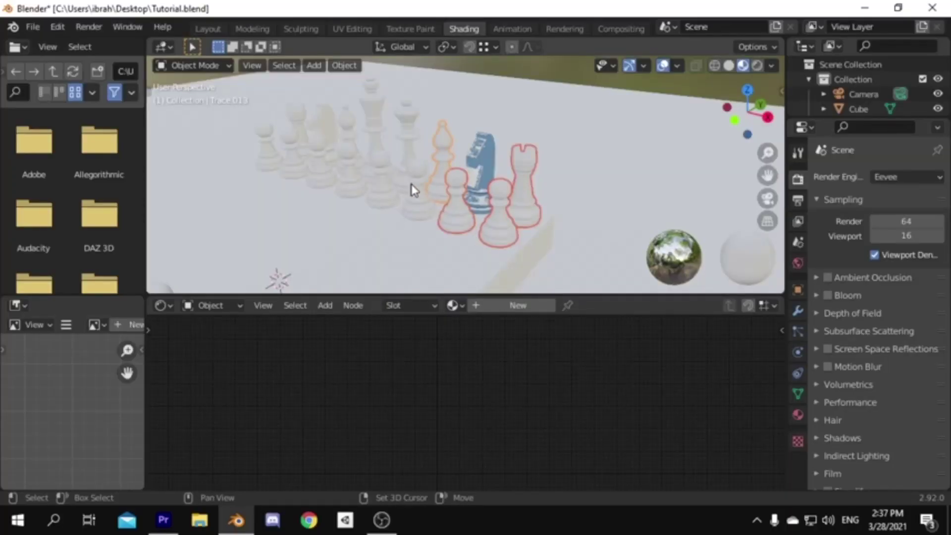
pyautogui.keyDown('shift'); pyautogui.click(379, 105); pyautogui.keyUp('shift')
pyautogui.keyDown('shift'); pyautogui.click(349, 151); pyautogui.keyUp('shift')
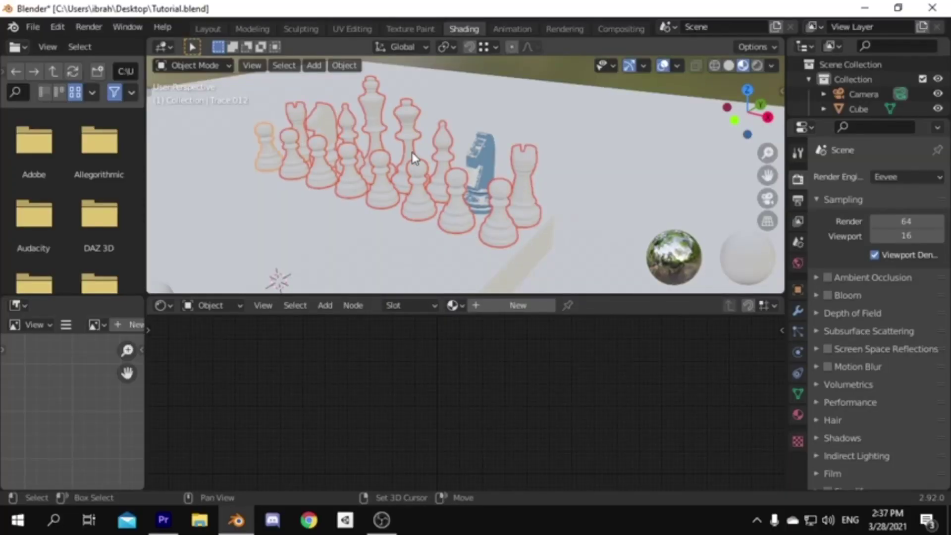
pyautogui.keyDown('shift'); pyautogui.click(487, 158); pyautogui.keyUp('shift')
pyautogui.hotkey('ctrl', 'l')
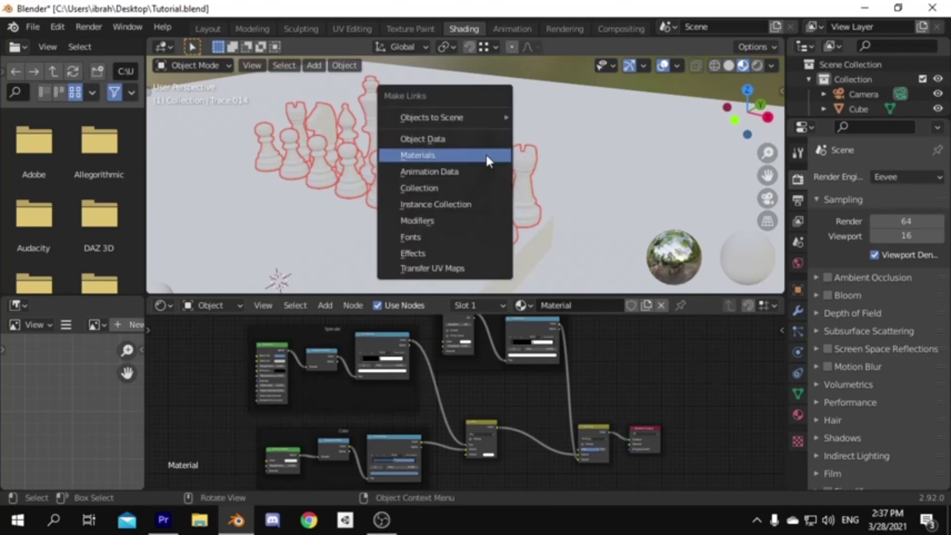
pyautogui.click(487, 155)
# Show the scene in rendered shading and add a sun light.
pyautogui.scroll(-5, 545, 164)
pyautogui.press('z')
pyautogui.click(548, 134)
pyautogui.moveTo(553, 137)
pyautogui.mouseDown(button='middle')
pyautogui.moveTo(579, 112)
pyautogui.moveTo(489, 156)
pyautogui.mouseUp(button='middle')
pyautogui.click(579, 111)
pyautogui.scroll(2, 489, 155)
pyautogui.hotkey('shift', 'a')
pyautogui.moveTo(467, 342)
pyautogui.click(544, 358)
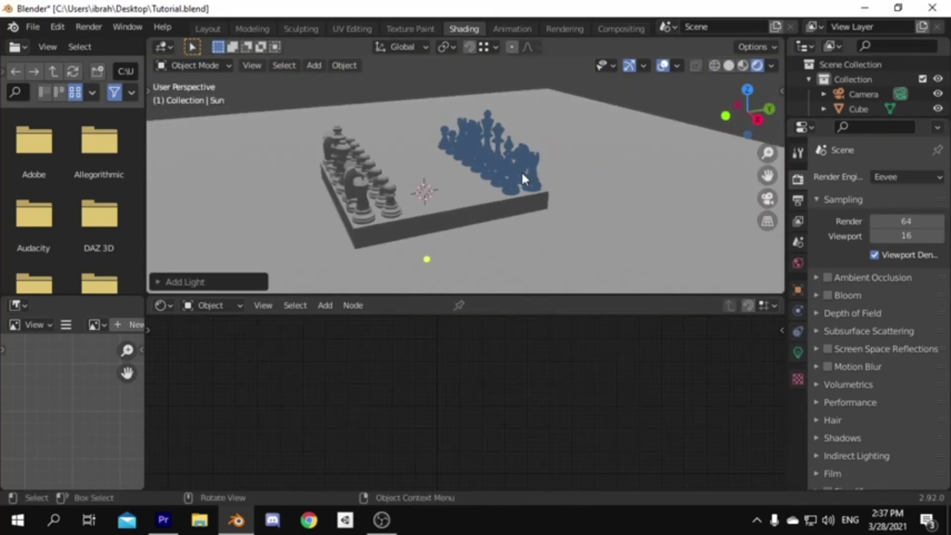
# Raise the sun light above the board along Z and rotate it 45° about X and -45° about Z.
pyautogui.hotkey('ctrl', 'alt', 'space')
pyautogui.press('g')
pyautogui.press('z')
pyautogui.click(505, 350)
pyautogui.write('rz')
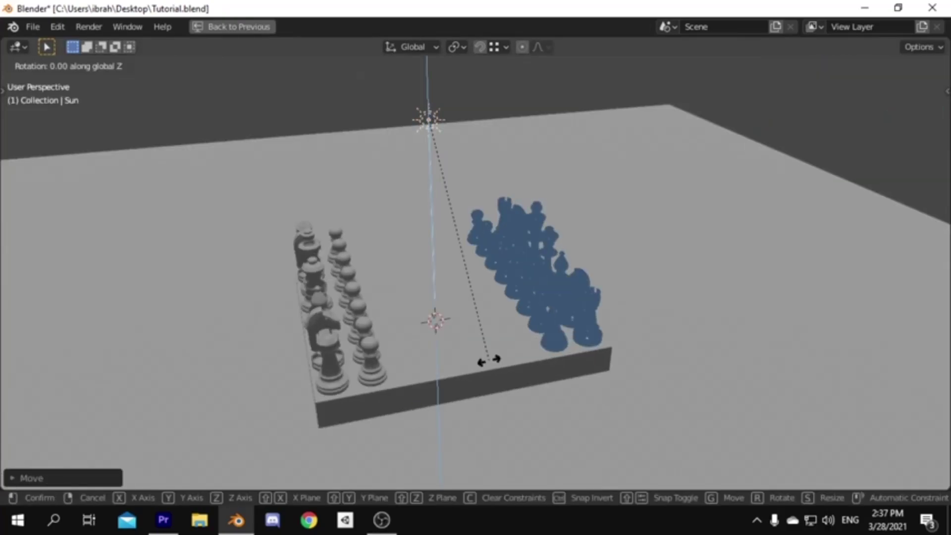
pyautogui.write('x45')
pyautogui.press('Return')
pyautogui.write('rz-45')
pyautogui.press('Return')
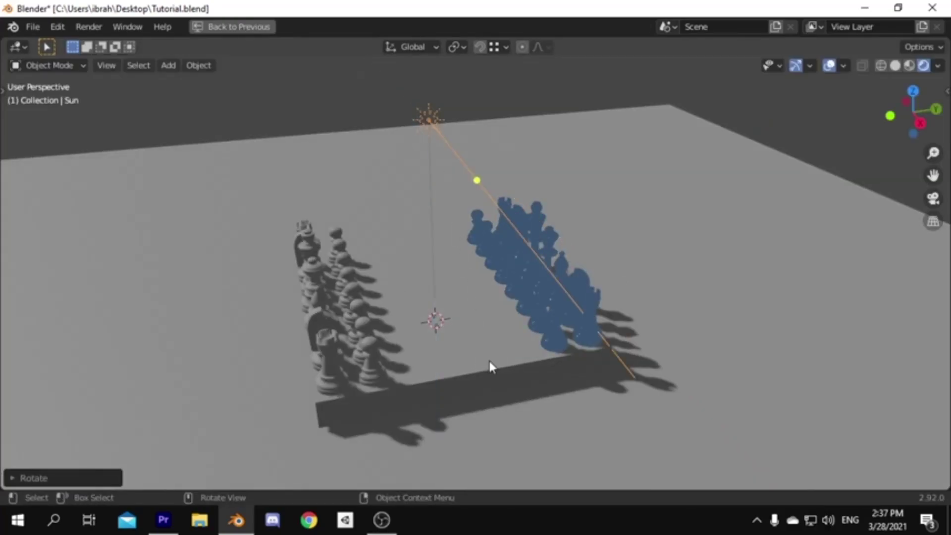
# Set the sun light's strength to 5.
pyautogui.hotkey('ctrl', 'alt', 'space')
pyautogui.click(798, 353)
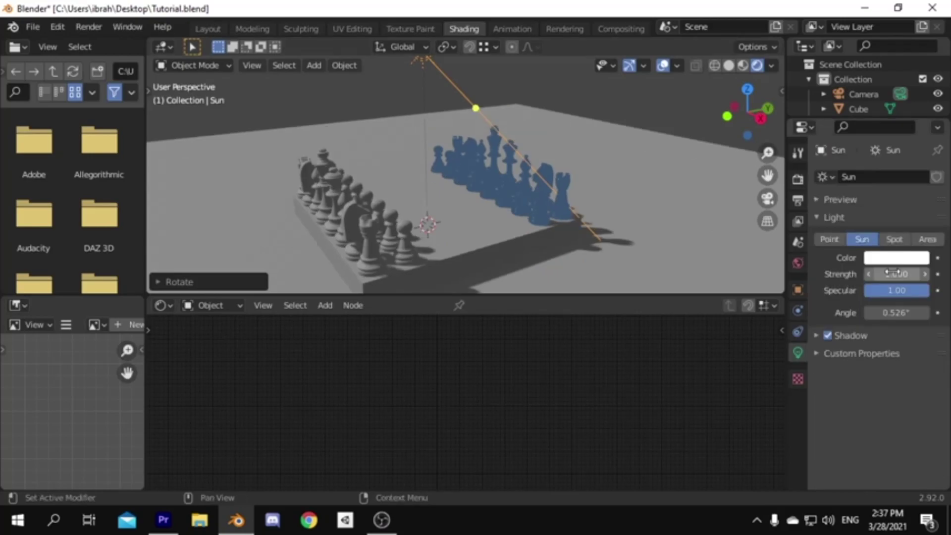
pyautogui.click(898, 274)
pyautogui.write('5')
pyautogui.press('Return')
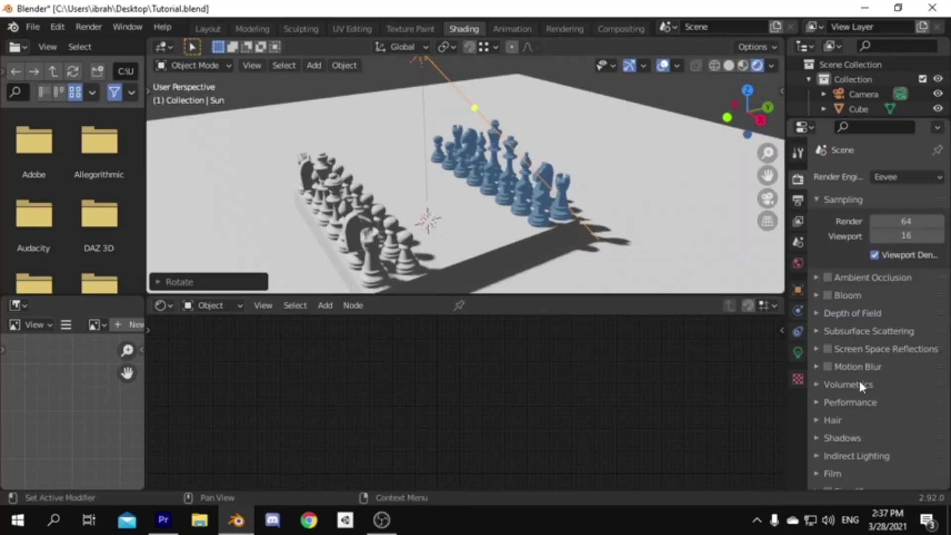
# Set the color management view transform to Standard in the render settings.
pyautogui.scroll(-2, 858, 396)
pyautogui.click(859, 482)
pyautogui.scroll(-5, 859, 465)
pyautogui.click(904, 388)
pyautogui.click(894, 404)
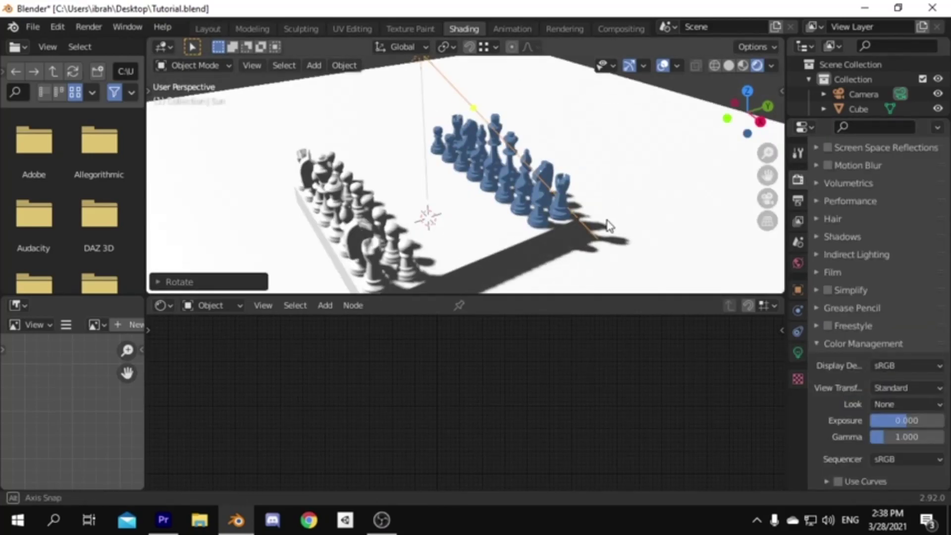
# Assign Material to the corner rook of the uncolored side and make it a separate copy, Material.001.
pyautogui.hotkey('ctrl', 'alt', 'space')
pyautogui.moveTo(601, 224); pyautogui.dragTo(480, 262, button='middle')
pyautogui.click(338, 278)
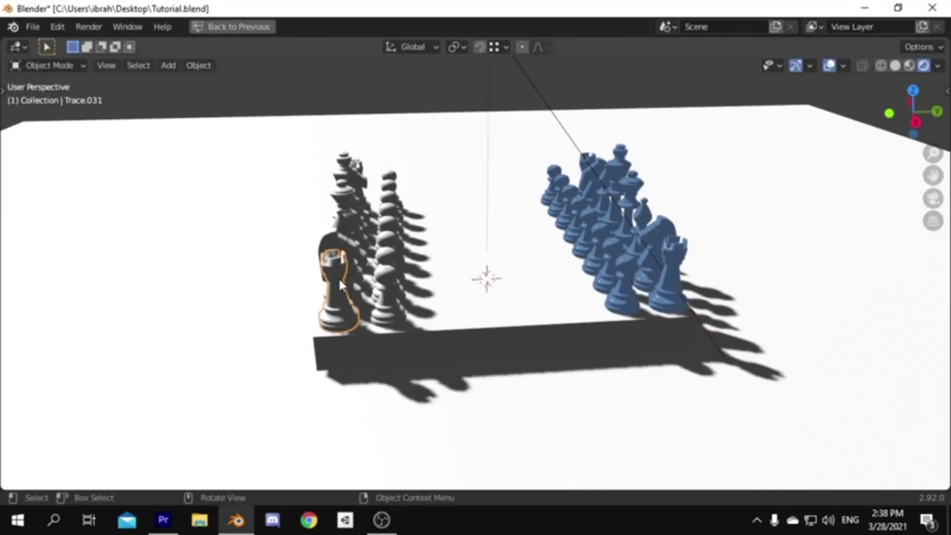
pyautogui.hotkey('ctrl', 'alt', 'space')
pyautogui.click(453, 306)
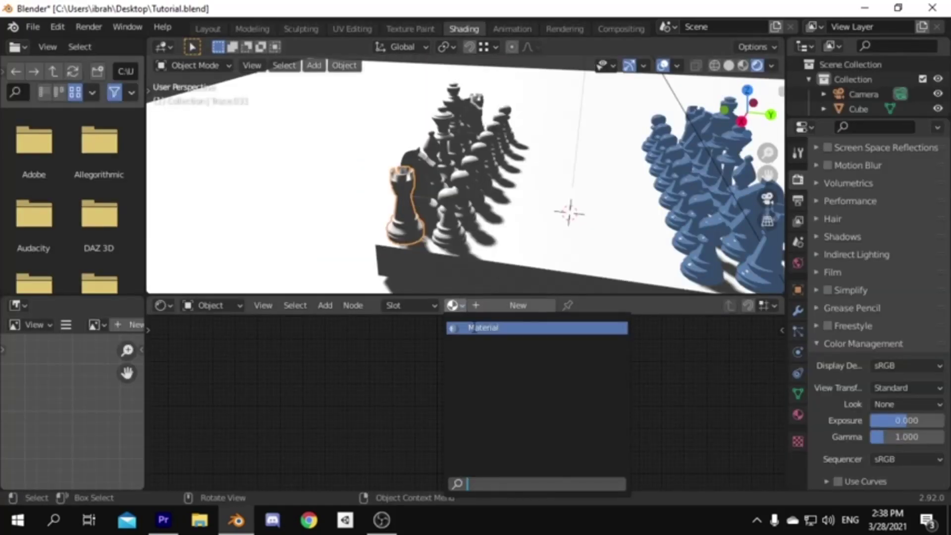
pyautogui.click(472, 328)
pyautogui.scroll(3, 478, 355)
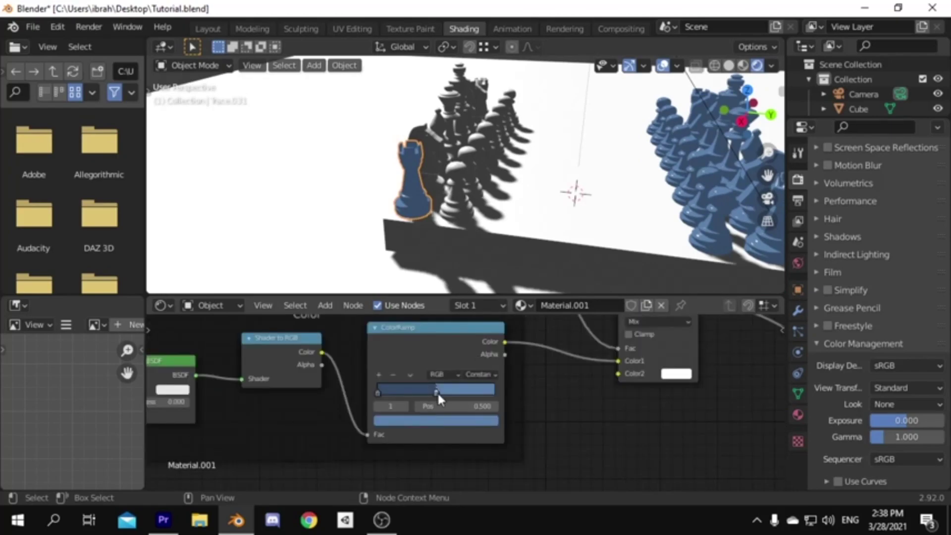
# Recolor the rook material's color ramp to white for the light stop and neutral gray for the shadow stop.
pyautogui.click(445, 417)
pyautogui.moveTo(415, 380); pyautogui.dragTo(386, 358)
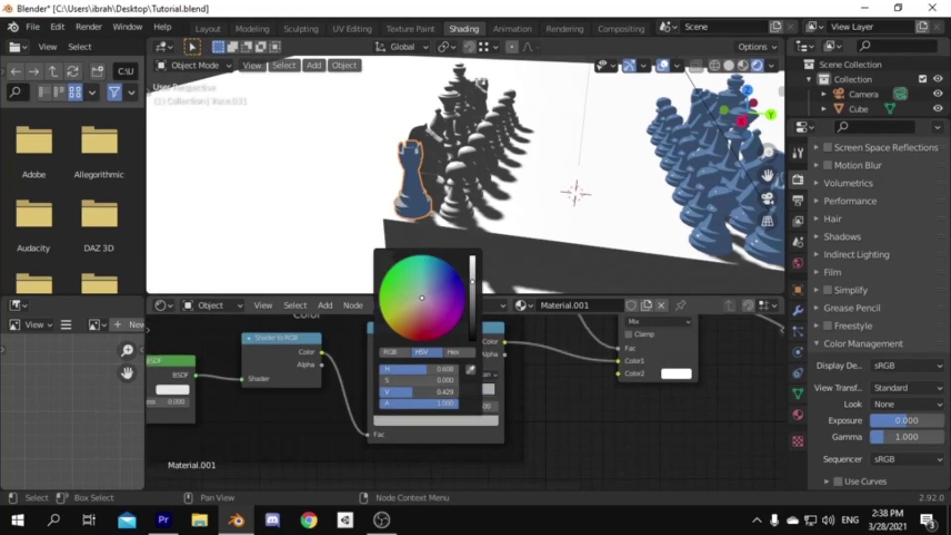
pyautogui.moveTo(412, 392)
pyautogui.mouseDown()
pyautogui.moveTo(459, 392)
pyautogui.moveTo(402, 392)
pyautogui.mouseUp()
pyautogui.click(378, 392)
pyautogui.hotkey('ctrl', 'v')
pyautogui.click(434, 420)
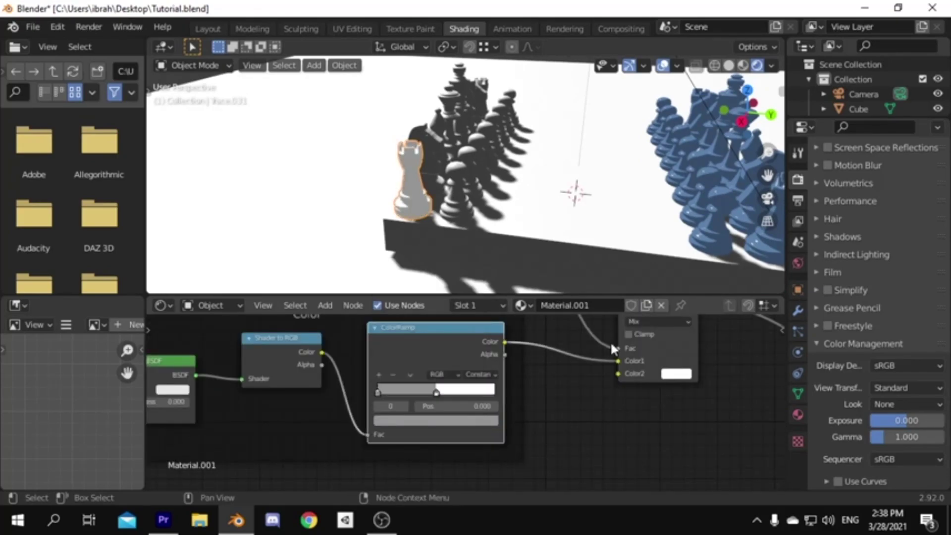
# Select all pieces on the rook's side with the rook active and link Material.001 to them.
pyautogui.press('z')
pyautogui.hotkey('ctrl', 'space')
pyautogui.click(418, 223)
pyautogui.keyDown('shift'); pyautogui.click(489, 184); pyautogui.keyUp('shift')
pyautogui.keyDown('shift'); pyautogui.click(526, 141); pyautogui.keyUp('shift')
pyautogui.keyDown('shift'); pyautogui.click(639, 189); pyautogui.keyUp('shift')
pyautogui.keyDown('shift'); pyautogui.click(386, 233); pyautogui.keyUp('shift')
pyautogui.hotkey('ctrl', 'space')
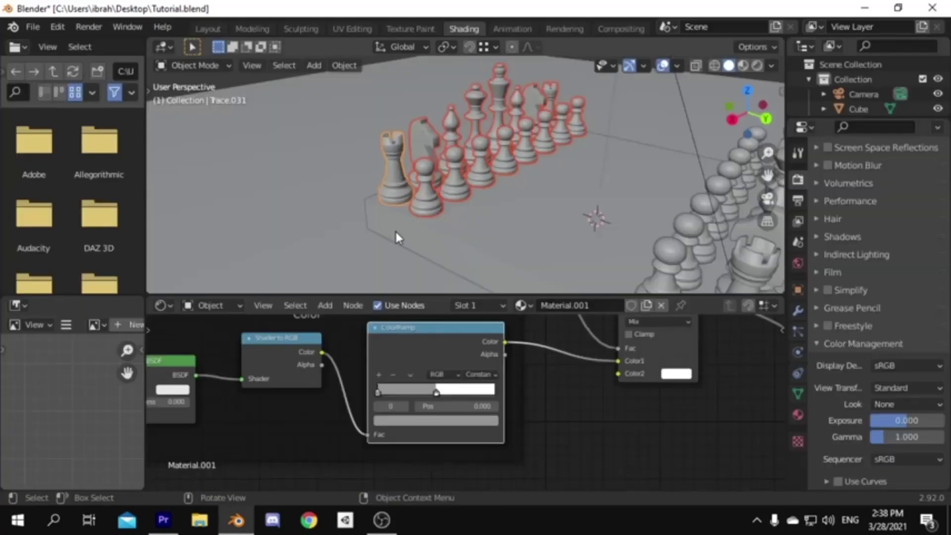
pyautogui.press('z')
pyautogui.scroll(2, 511, 173)
pyautogui.hotkey('ctrl', 'l')
pyautogui.click(510, 173)
# Isolate the chessboard by hiding all other objects and open its mesh in Edit Mode.
pyautogui.scroll(-2, 511, 173)
pyautogui.moveTo(511, 173)
pyautogui.mouseDown(button='middle')
pyautogui.moveTo(603, 195)
pyautogui.moveTo(498, 184)
pyautogui.moveTo(509, 228)
pyautogui.mouseUp(button='middle')
pyautogui.scroll(-4, 615, 198)
pyautogui.scroll(1, 604, 201)
pyautogui.click(497, 184)
pyautogui.hotkey('shift', 'h')
pyautogui.hotkey('ctrl', 'space')
pyautogui.press('z')
pyautogui.press('Tab')
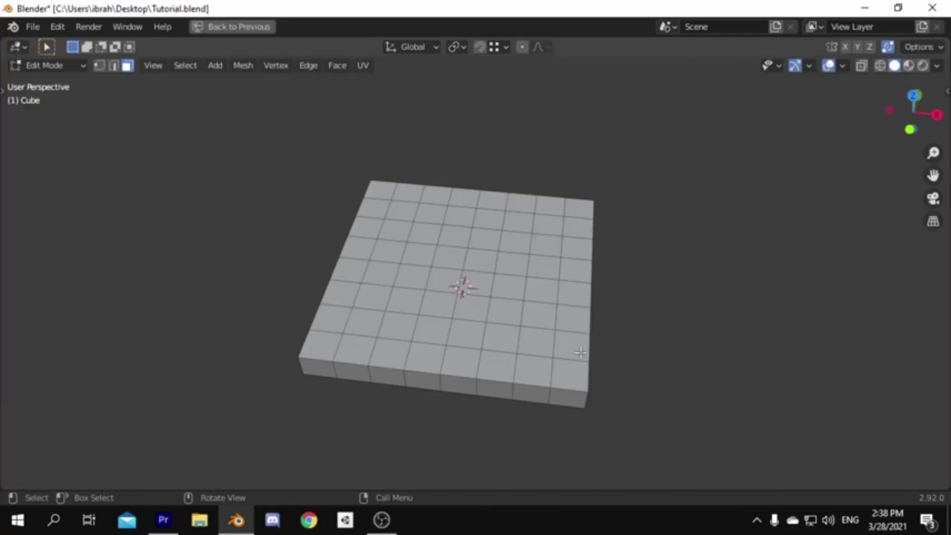
# Select all top faces of the board from the top view and apply Checker Deselect to keep alternating squares.
pyautogui.moveTo(581, 353); pyautogui.dragTo(586, 367, button='middle')
pyautogui.press('KP_7')
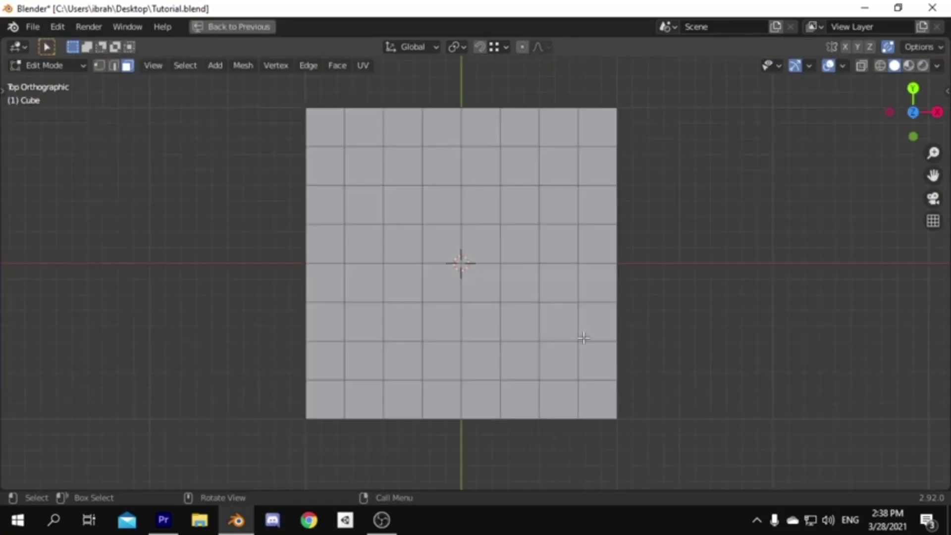
pyautogui.moveTo(335, 114); pyautogui.dragTo(608, 409)
pyautogui.click(192, 64)
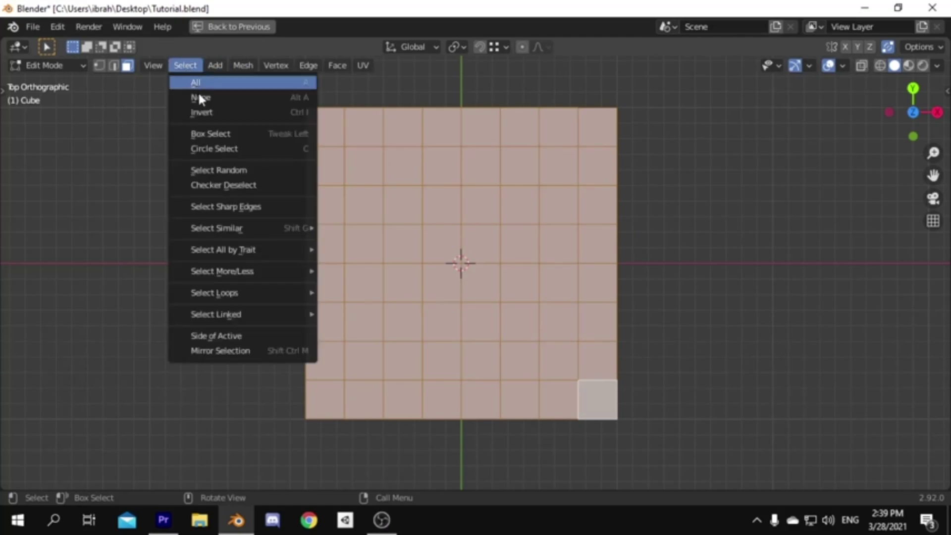
pyautogui.click(231, 184)
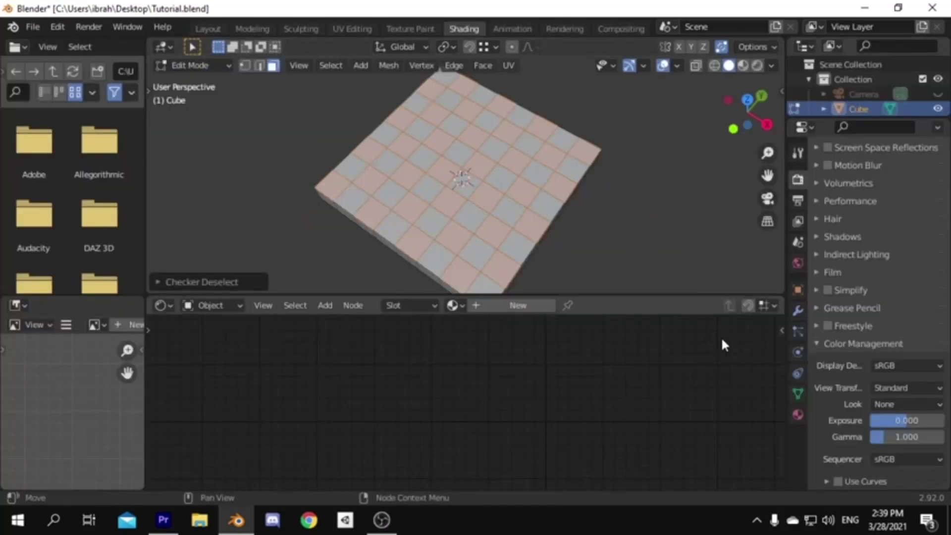
# Add two material slots to the board, assign the alternating squares to the second slot, and link Material to the first.
pyautogui.click(798, 414)
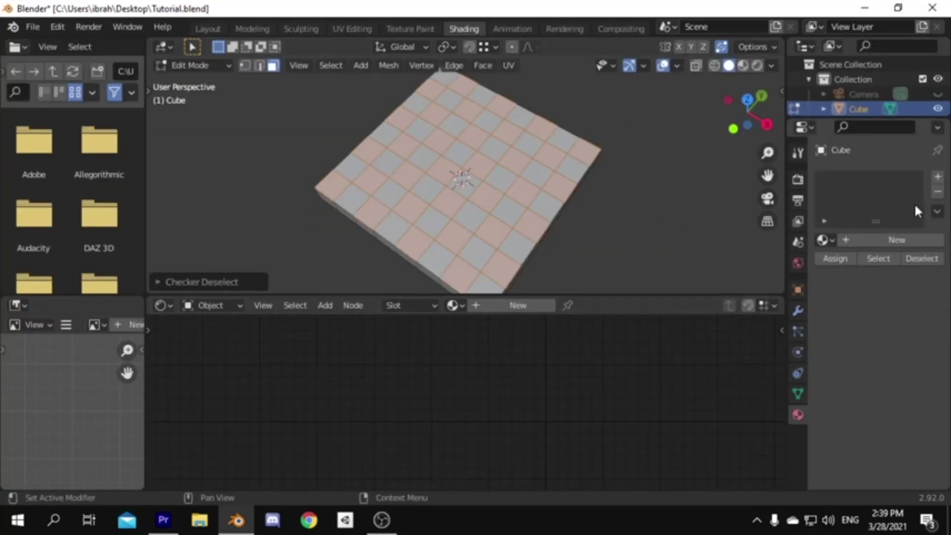
pyautogui.click(938, 176)
pyautogui.click(938, 177)
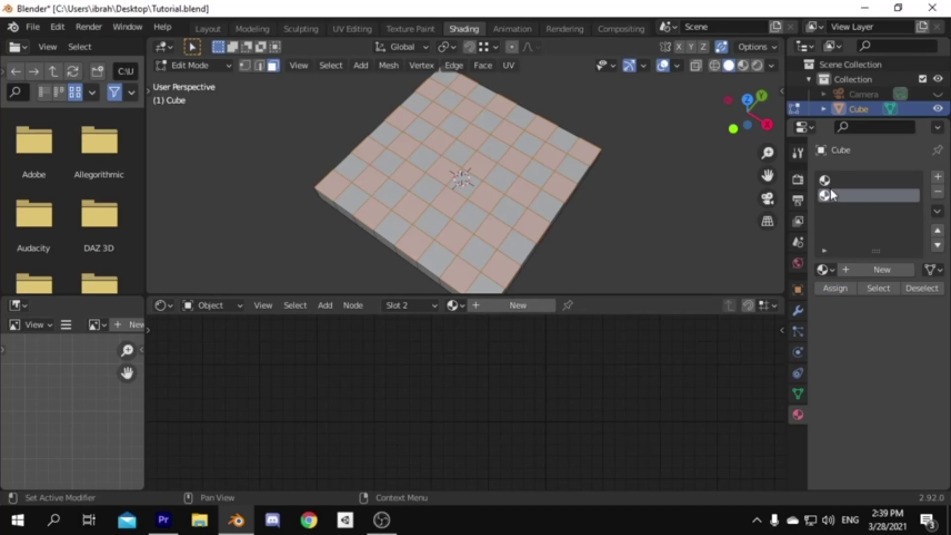
pyautogui.click(837, 181)
pyautogui.click(825, 269)
pyautogui.click(798, 289)
pyautogui.press('Tab')
pyautogui.press('z')
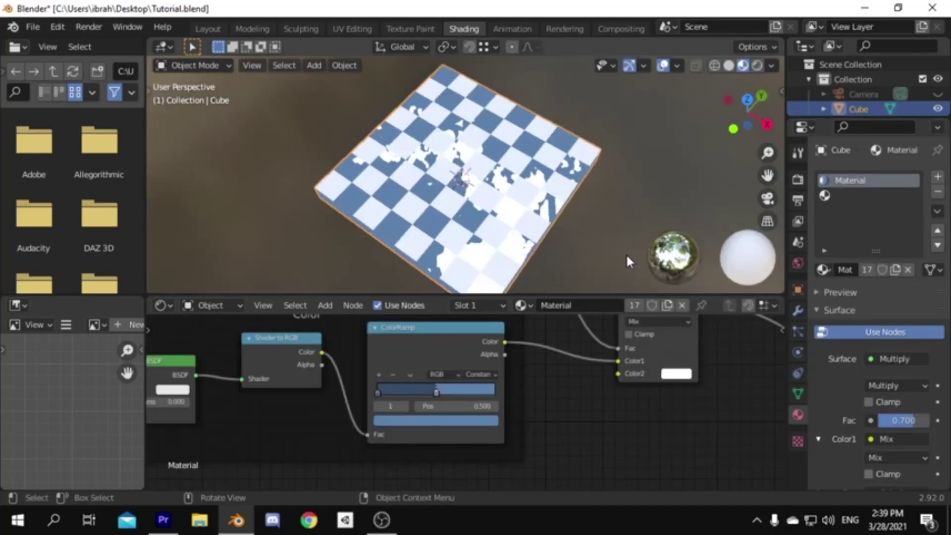
# Link Material.001 to the board's second slot and show the whole set in rendered shading through the camera.
pyautogui.moveTo(626, 254); pyautogui.dragTo(661, 143, button='middle')
pyautogui.click(842, 196)
pyautogui.click(824, 269)
pyautogui.click(744, 299)
pyautogui.hotkey('ctrl', 'space')
pyautogui.press('z')
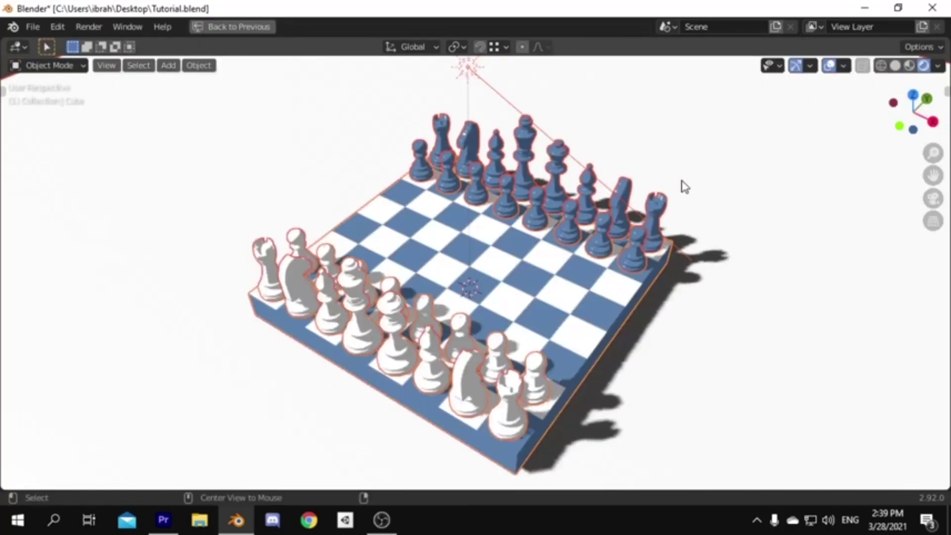
pyautogui.click(685, 187)
pyautogui.press('KP_0')
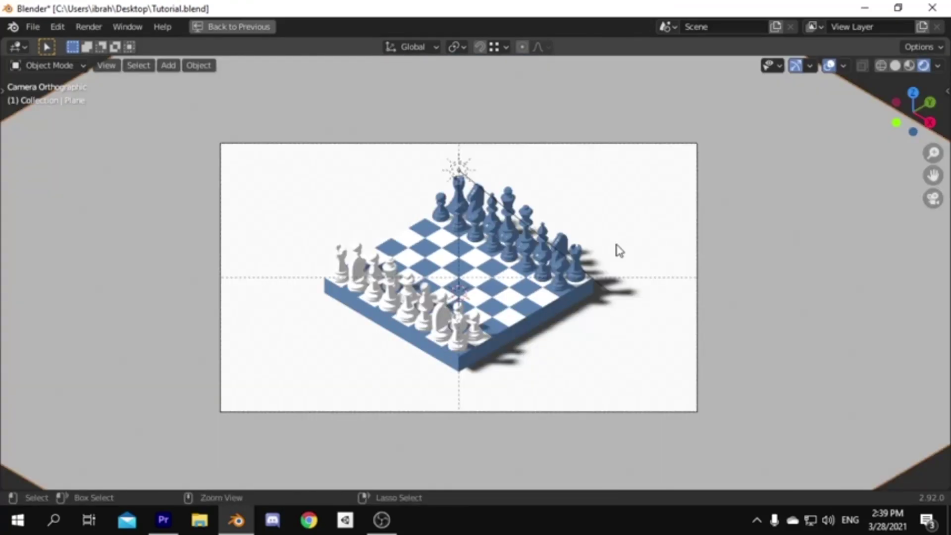
# Link Material to the ground plane and make it a single-user copy.
pyautogui.hotkey('ctrl', 'space')
pyautogui.click(598, 232)
pyautogui.click(608, 246)
pyautogui.click(455, 306)
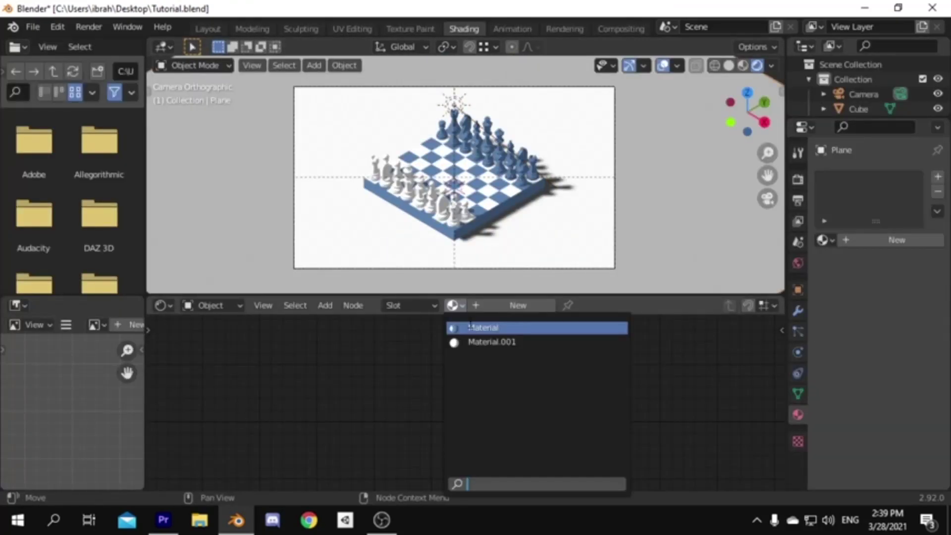
pyautogui.click(483, 327)
pyautogui.click(669, 304)
# Recolor the ground plane's color ramp with FDE6CA for the light stop and a darker shade of it for the shadow stop.
pyautogui.scroll(2, 599, 424)
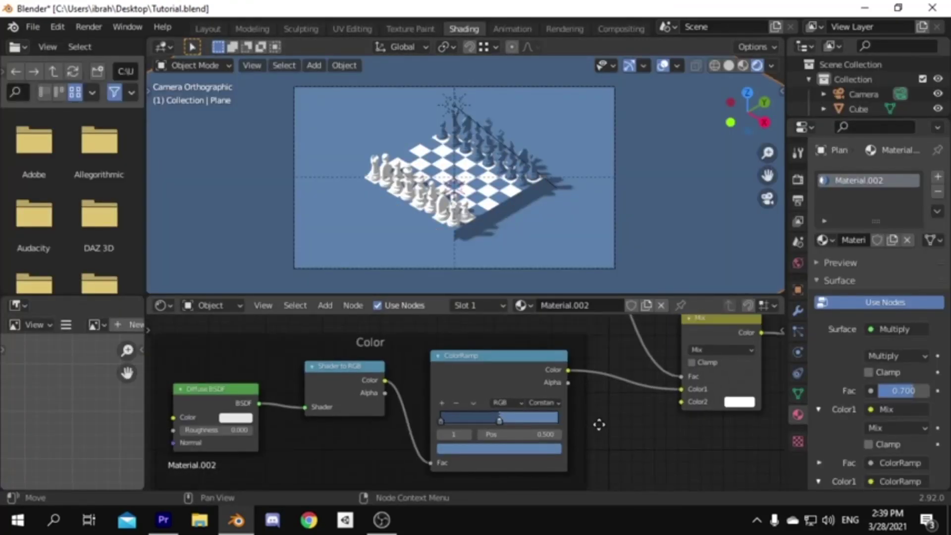
pyautogui.click(516, 450)
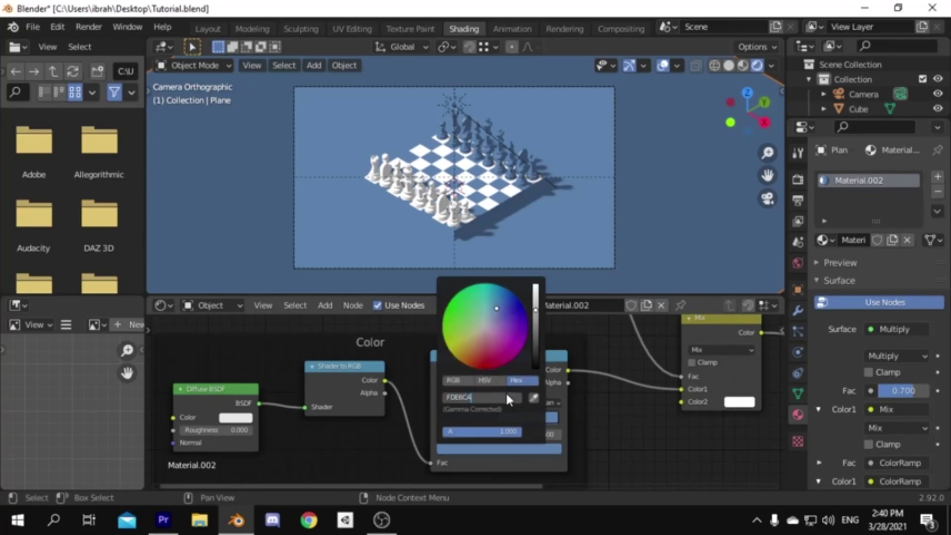
pyautogui.press('Return')
pyautogui.click(468, 450)
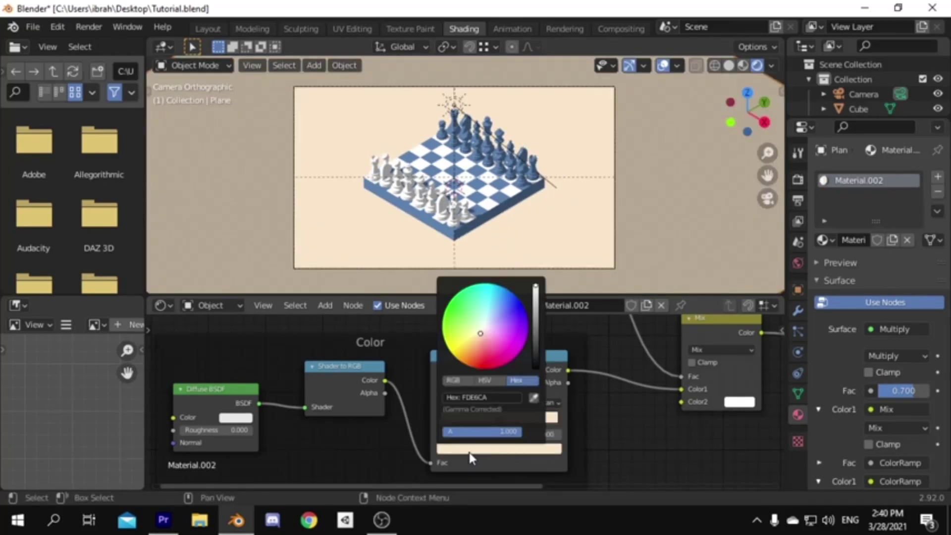
pyautogui.click(485, 381)
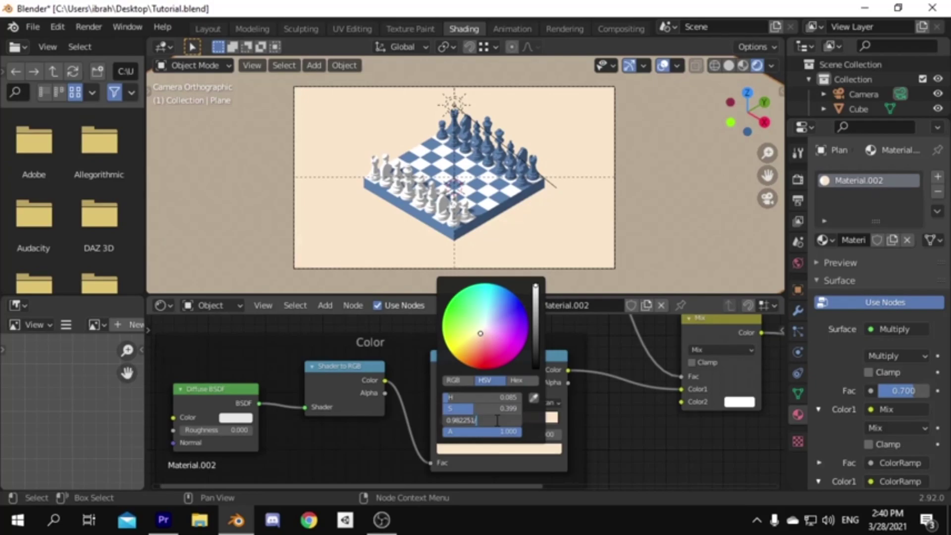
pyautogui.press('Return')
# Extrude the board's side faces outward along their normals by 0.1 m with even thickness to form a border.
pyautogui.hotkey('ctrl', 'space')
pyautogui.scroll(3, 659, 240)
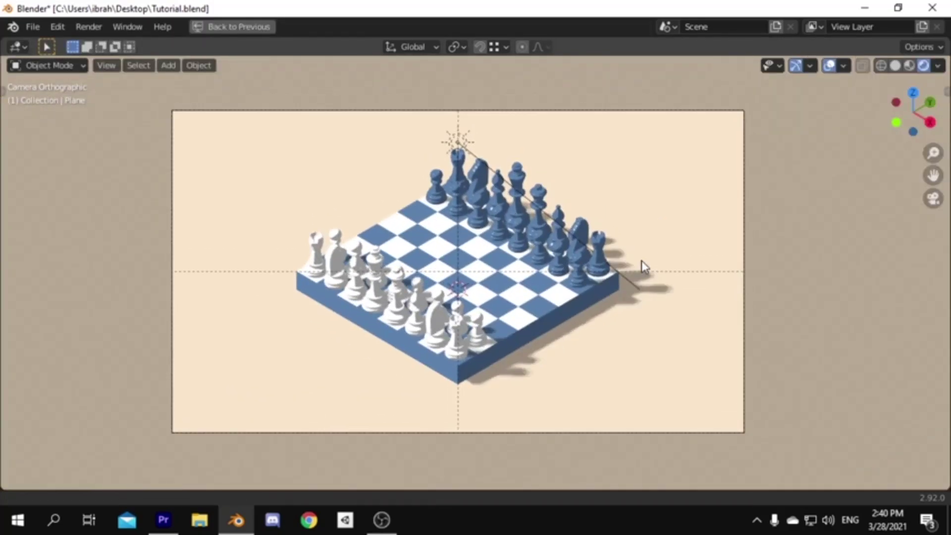
pyautogui.click(653, 270)
pyautogui.press('Tab')
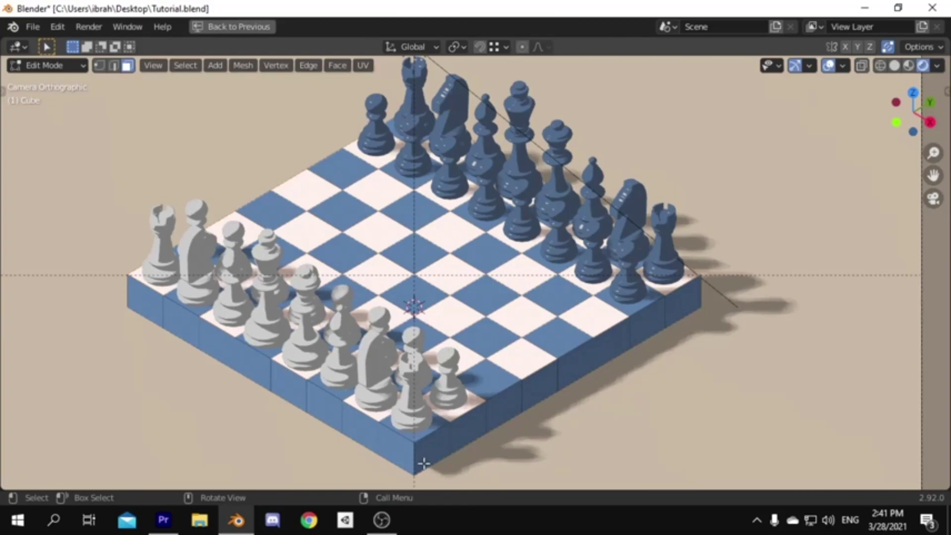
pyautogui.hotkey('alt', 'e')
pyautogui.click(659, 389)
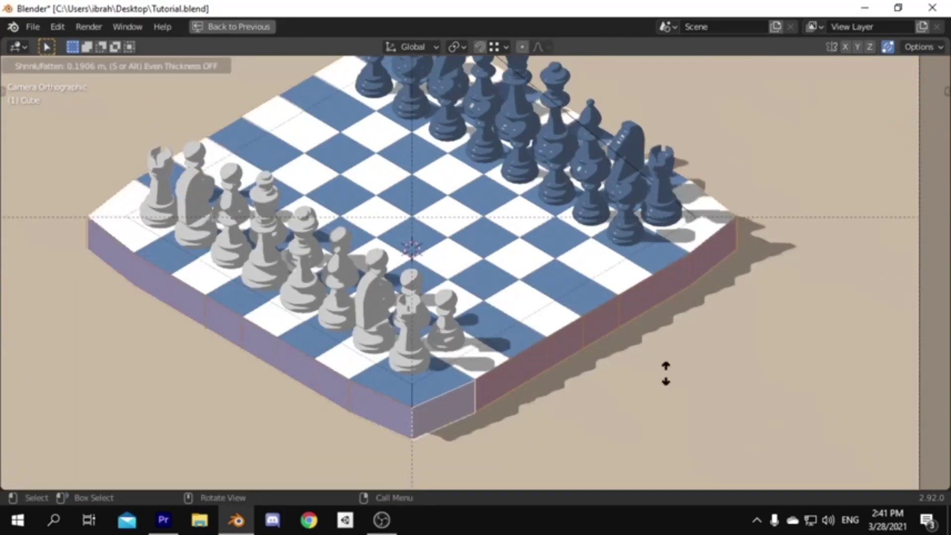
pyautogui.click(664, 376)
pyautogui.click(75, 479)
pyautogui.doubleClick(148, 440)
pyautogui.write('0.1')
pyautogui.press('Return')
pyautogui.click(97, 456)
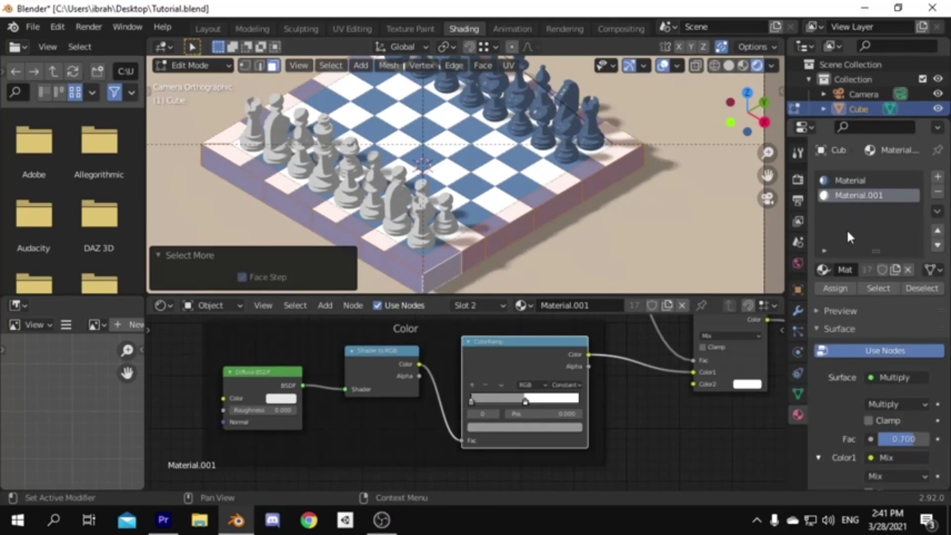
# Expand the selection over the new border, assign Material to those faces, and return to Object Mode.
pyautogui.click(850, 180)
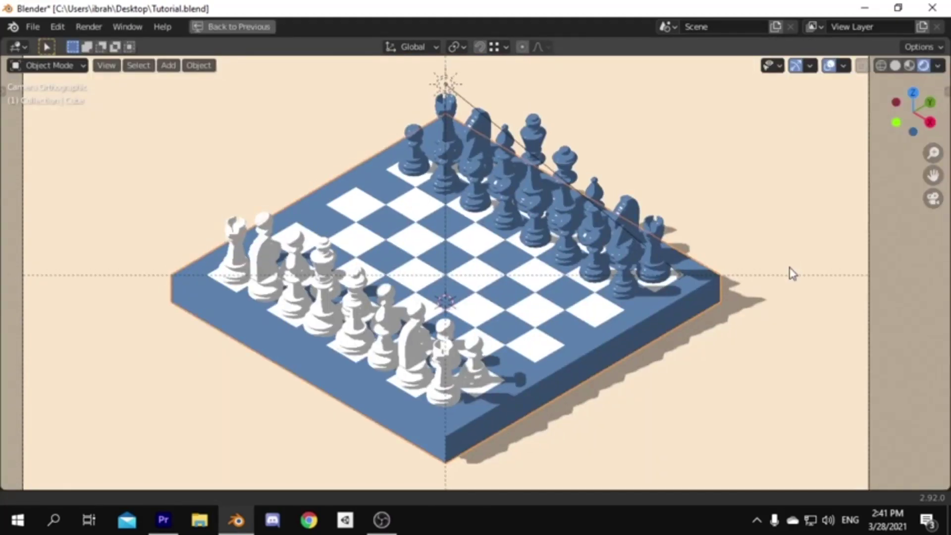
pyautogui.keyDown('shift'); pyautogui.moveTo(793, 274); pyautogui.dragTo(793, 281, button='middle'); pyautogui.keyUp('shift')
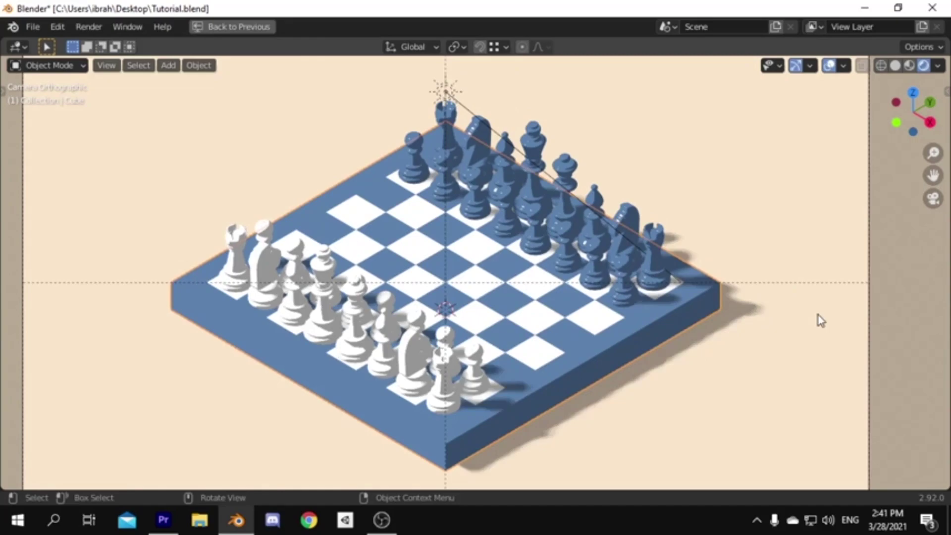